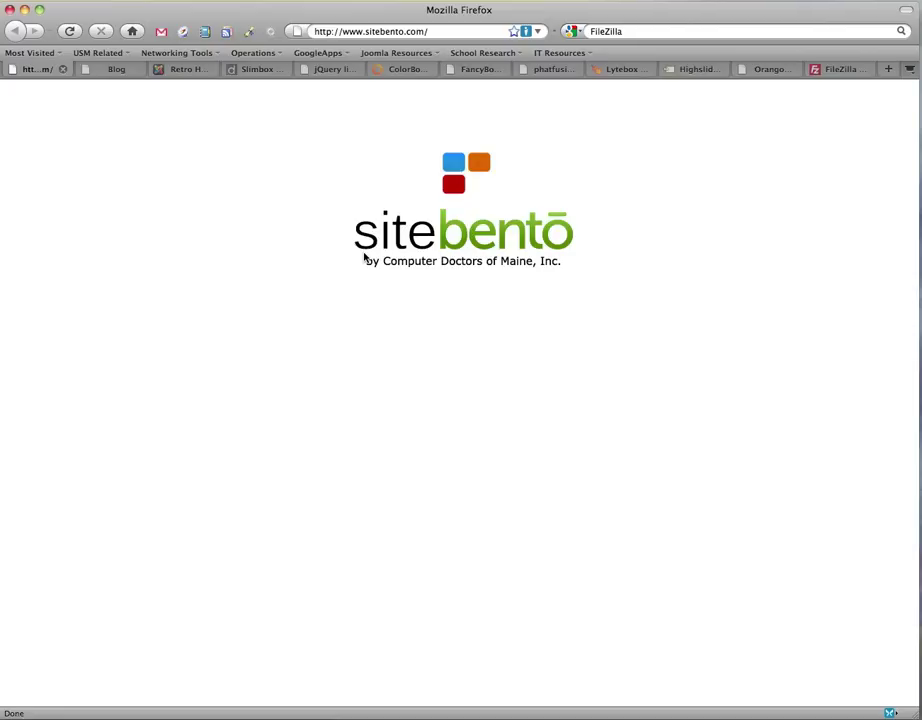
Switch to the Retro Home Miami administration tab showing the Simple Image Gallery PRO plugin
click(178, 69)
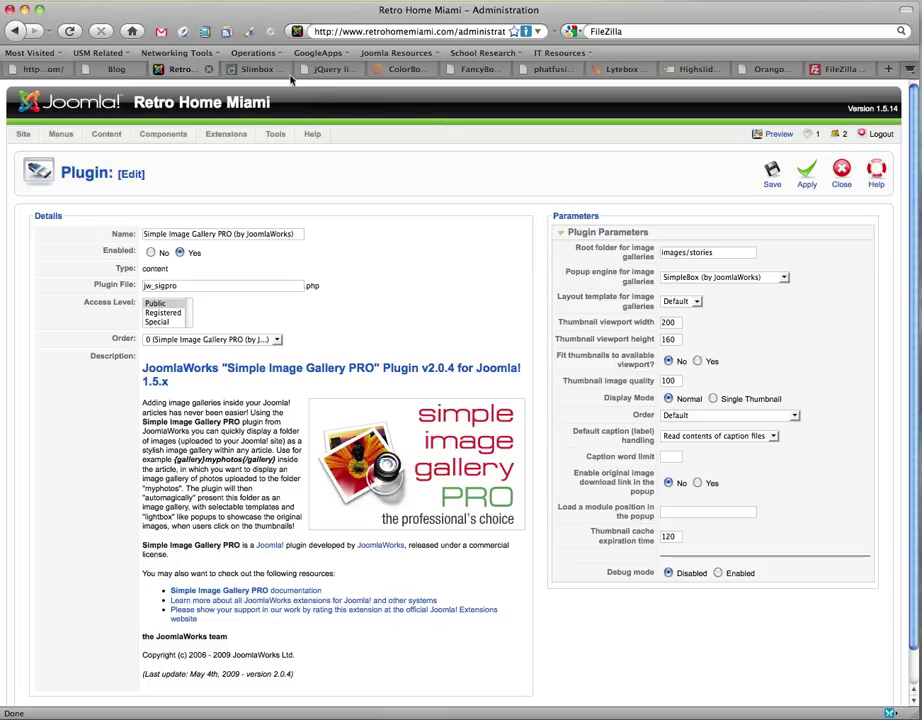
Preview and close the first Slimbox 2 demo image, then go to the prettyPhoto page
click(252, 69)
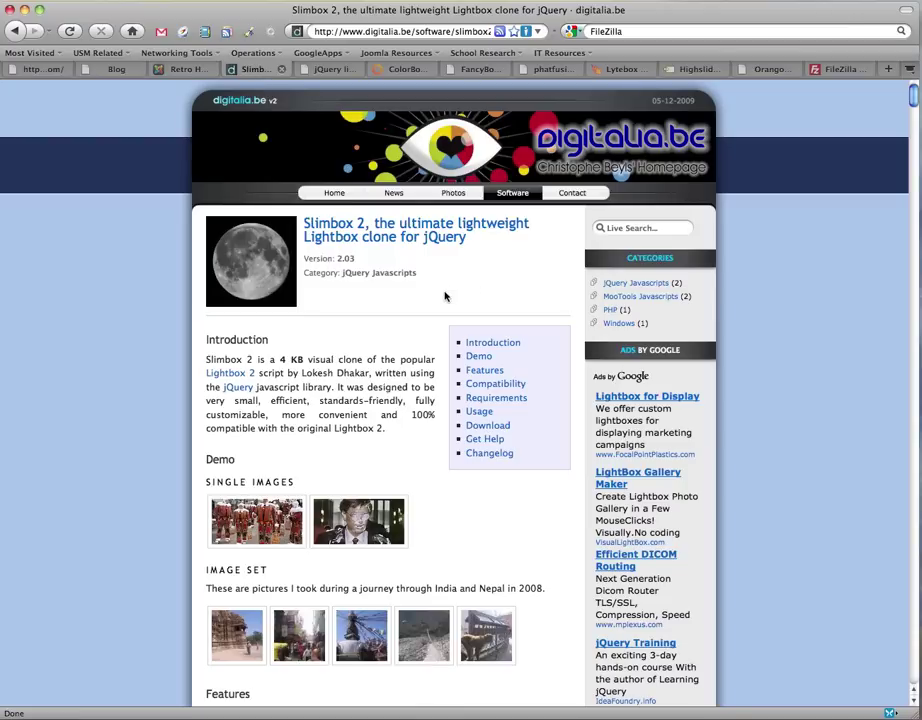
scroll(419, 280, down, 1)
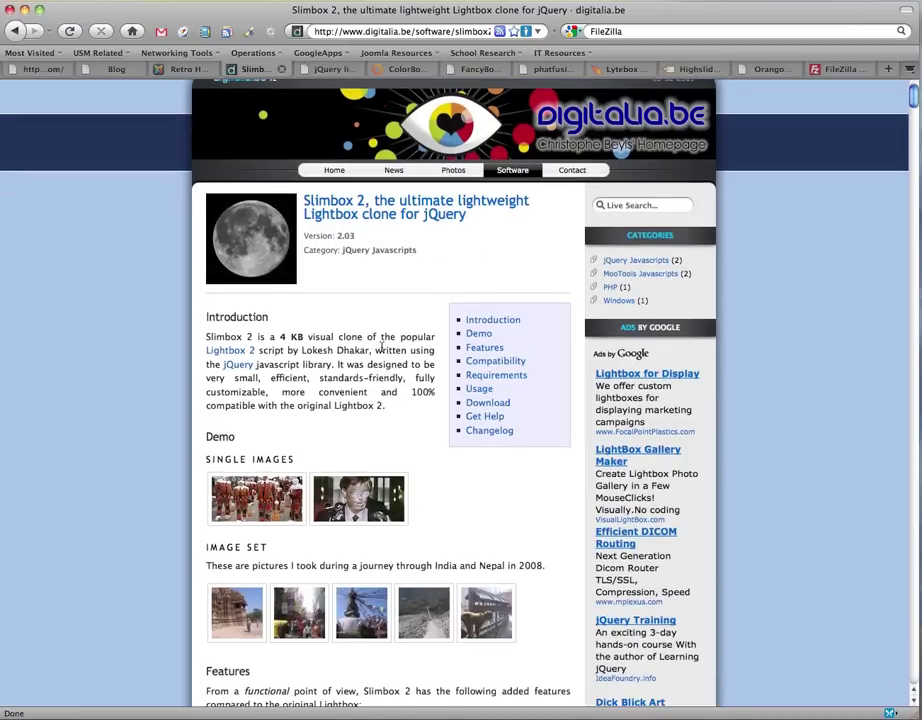
click(268, 497)
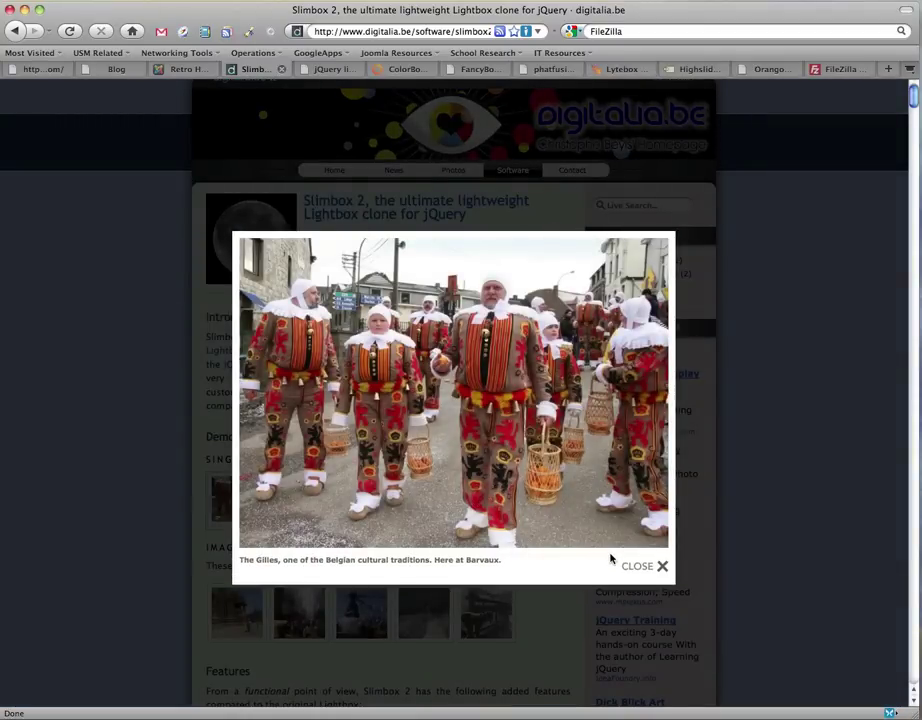
click(625, 565)
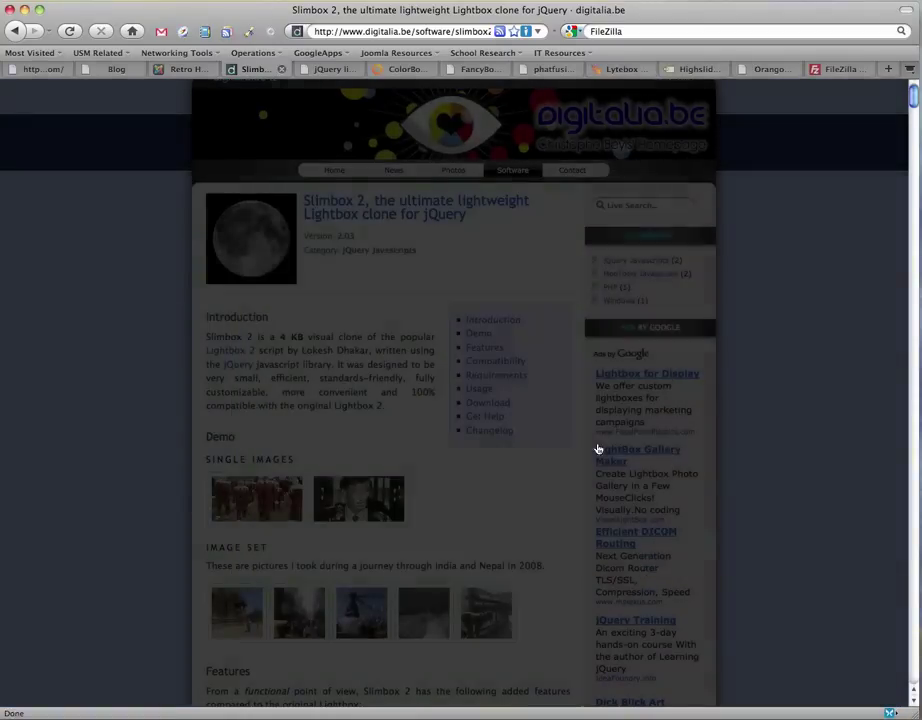
click(333, 69)
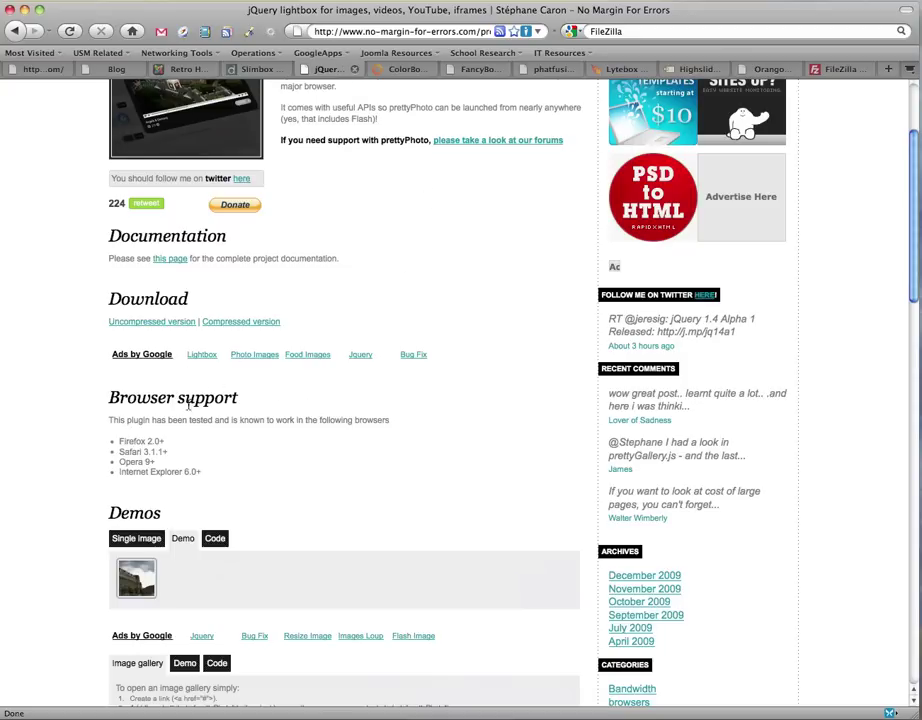
Open and close the prettyPhoto single-image demo lightbox
click(136, 578)
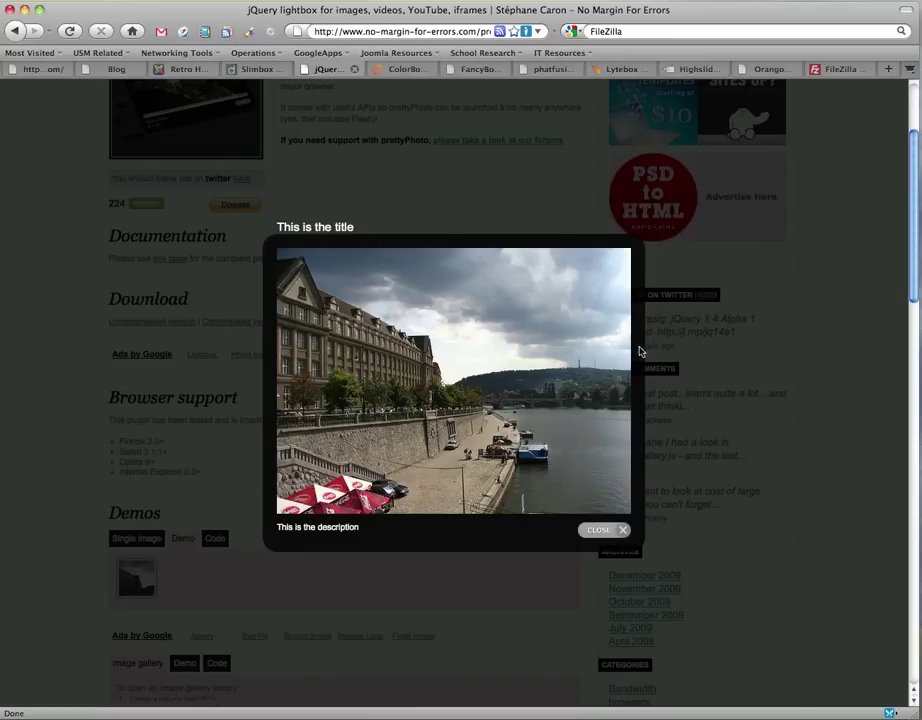
click(609, 531)
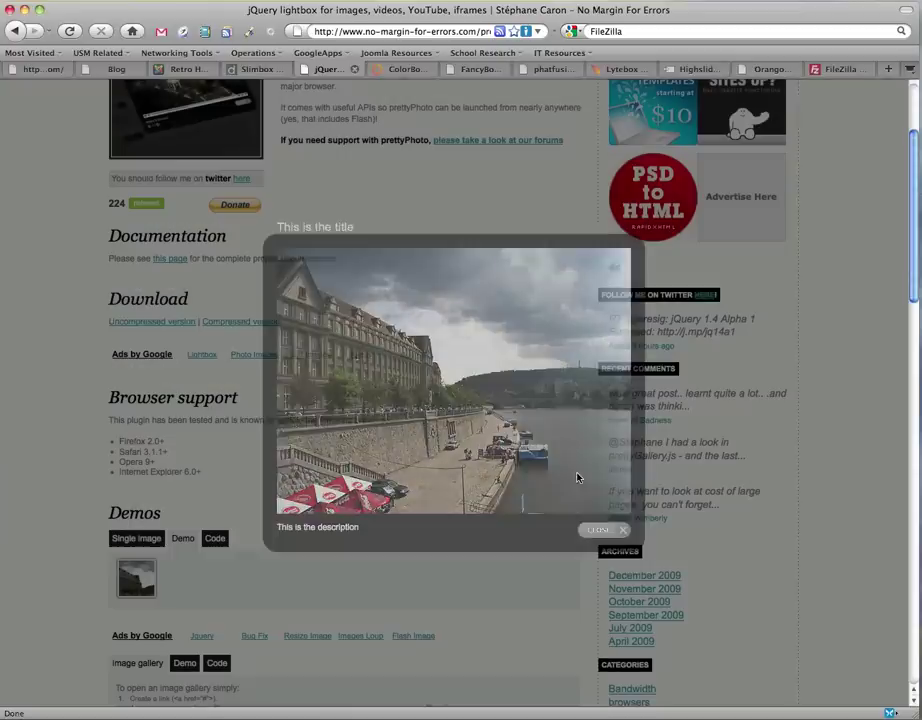
Try ColorBox's grouped, fade, slideshow and elastic photo examples, then enlarge FancyBox's parasol beach photo
click(400, 69)
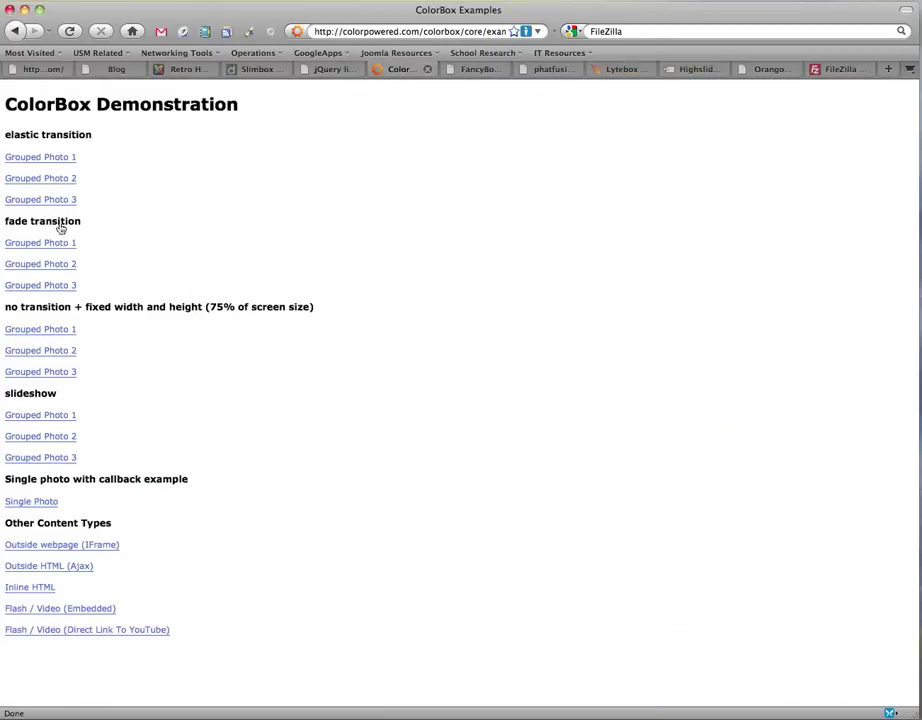
click(45, 157)
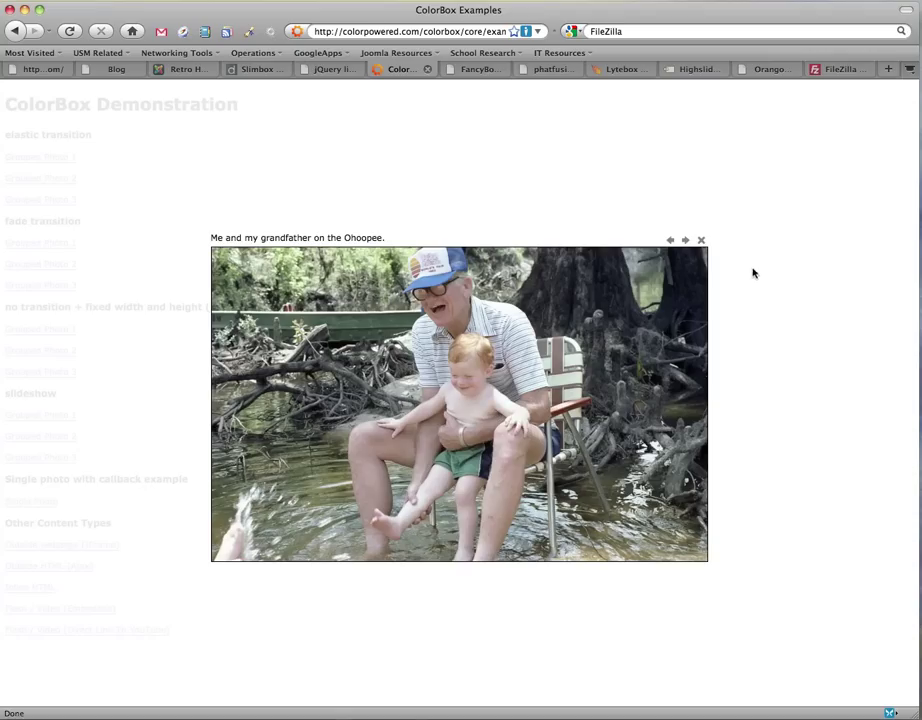
click(701, 240)
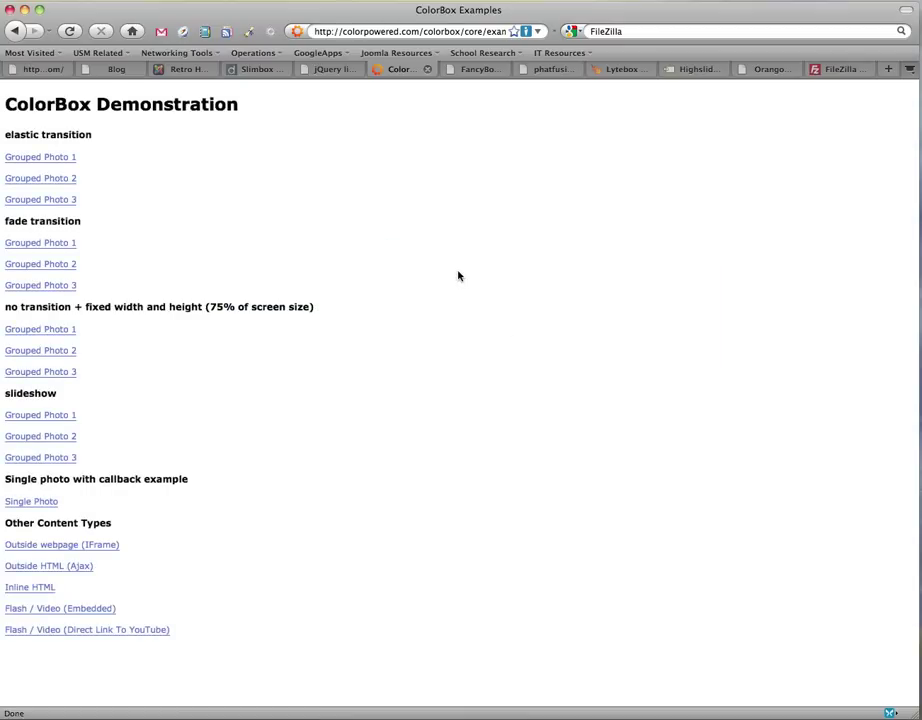
click(54, 266)
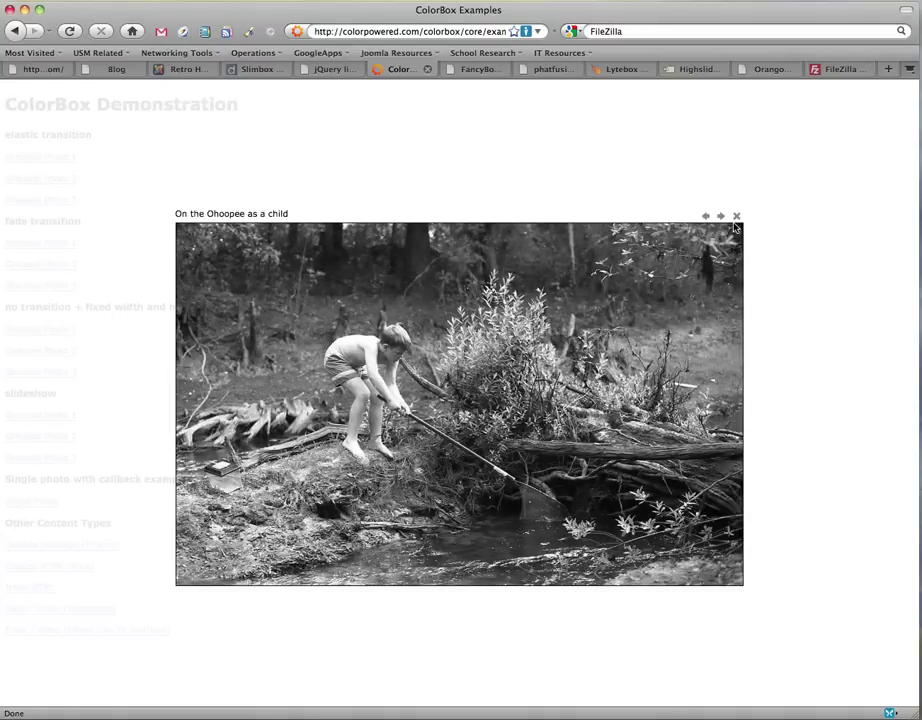
click(737, 216)
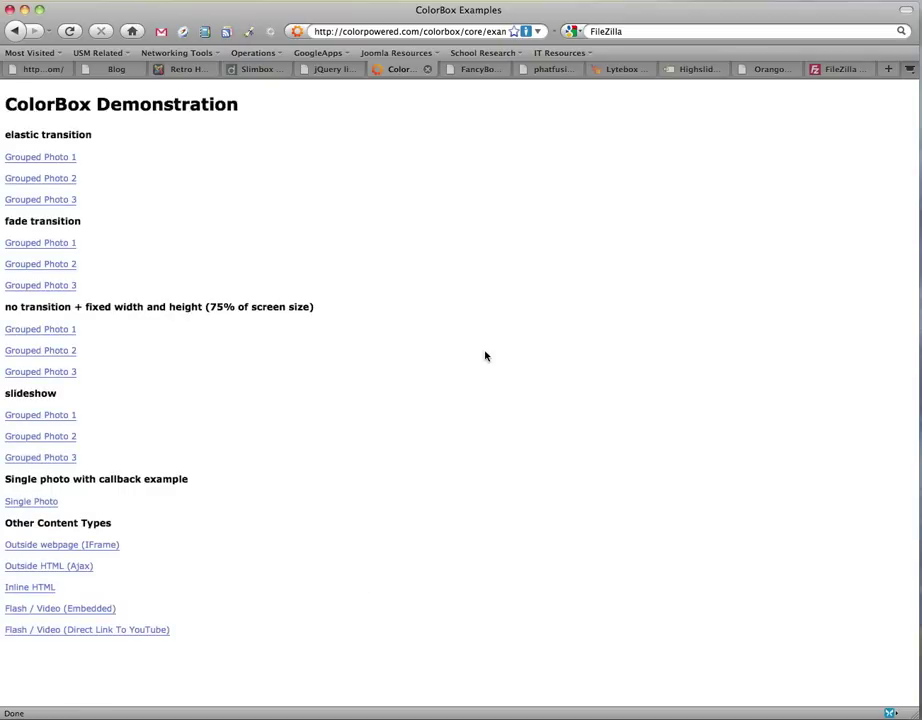
click(45, 437)
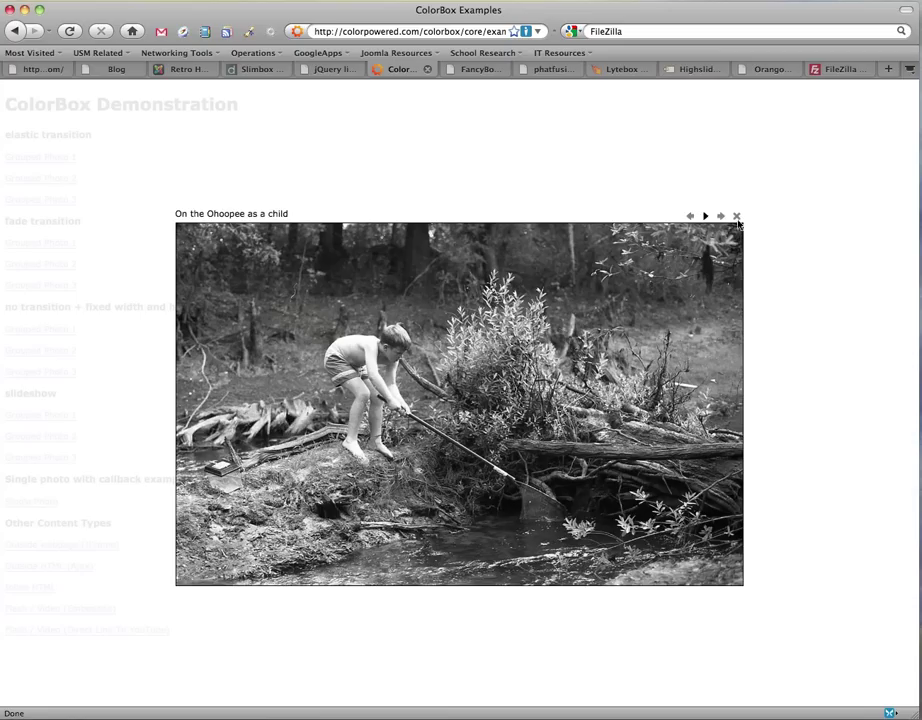
click(768, 232)
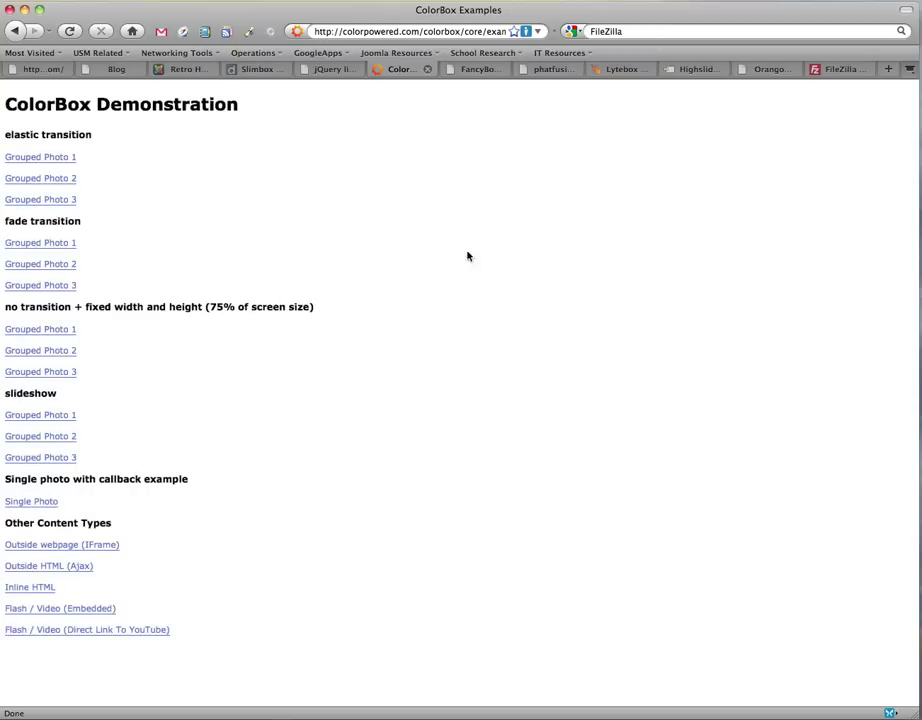
click(55, 157)
click(701, 240)
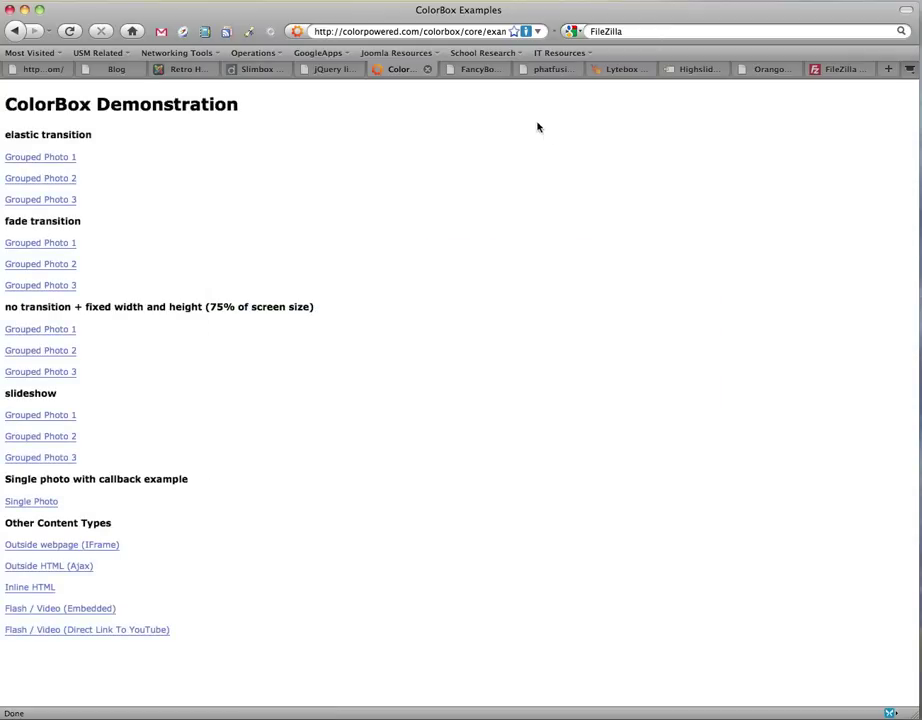
click(484, 69)
click(335, 275)
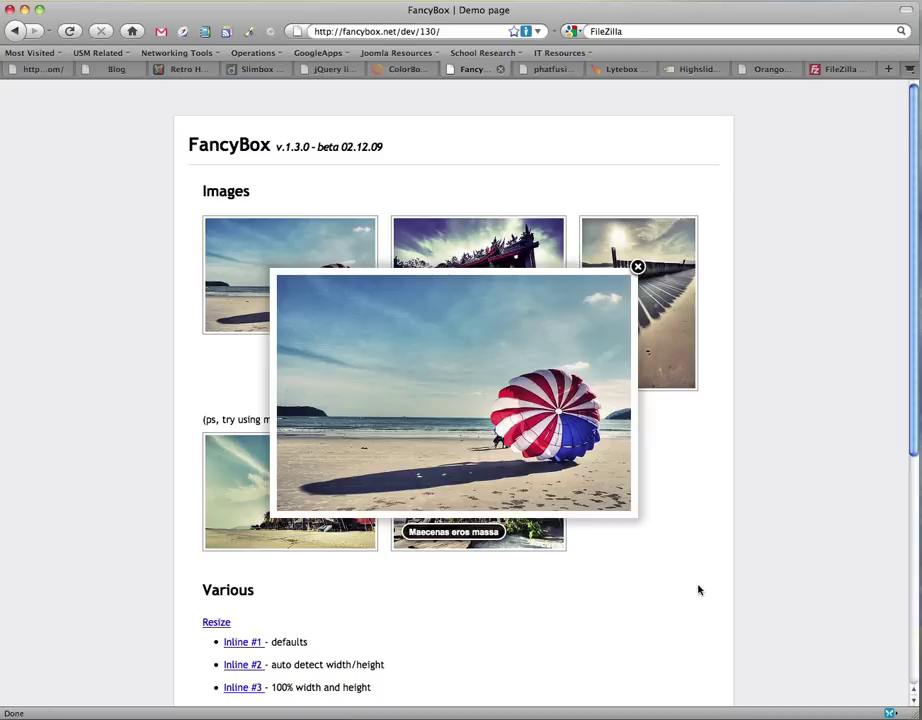
Close the parasol photo, then preview and close FancyBox's temple photo
click(635, 270)
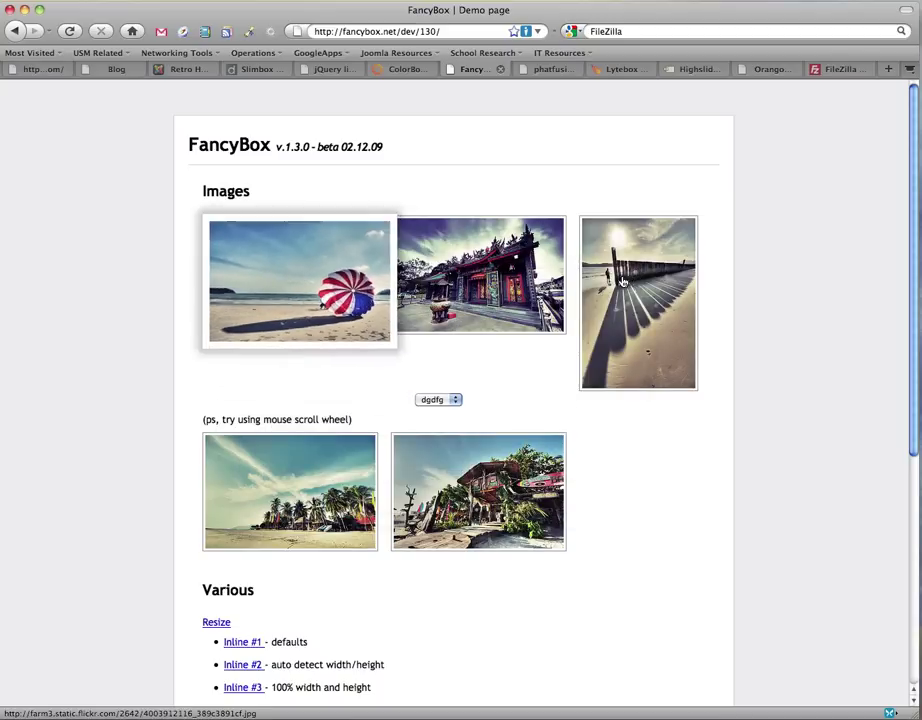
click(478, 280)
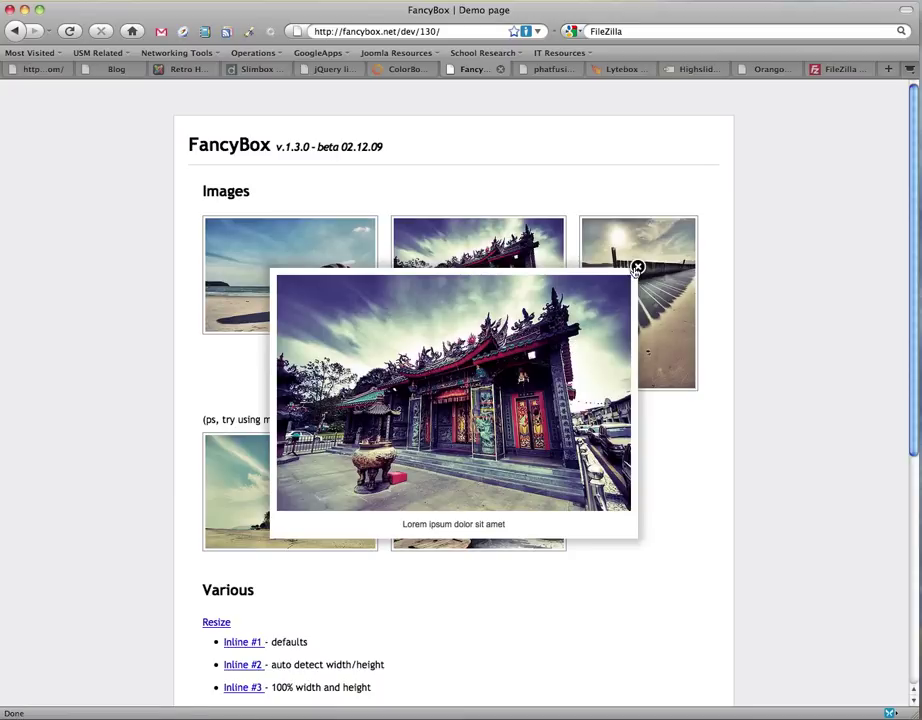
click(637, 266)
Preview and close the first example image on the phatfusion multibox demo
click(535, 73)
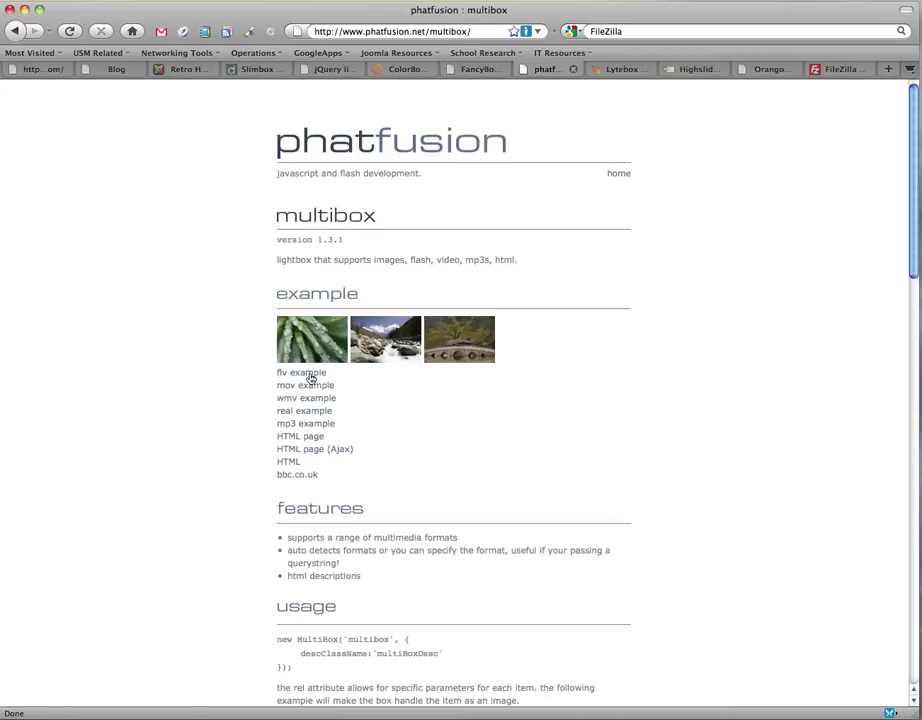
click(354, 366)
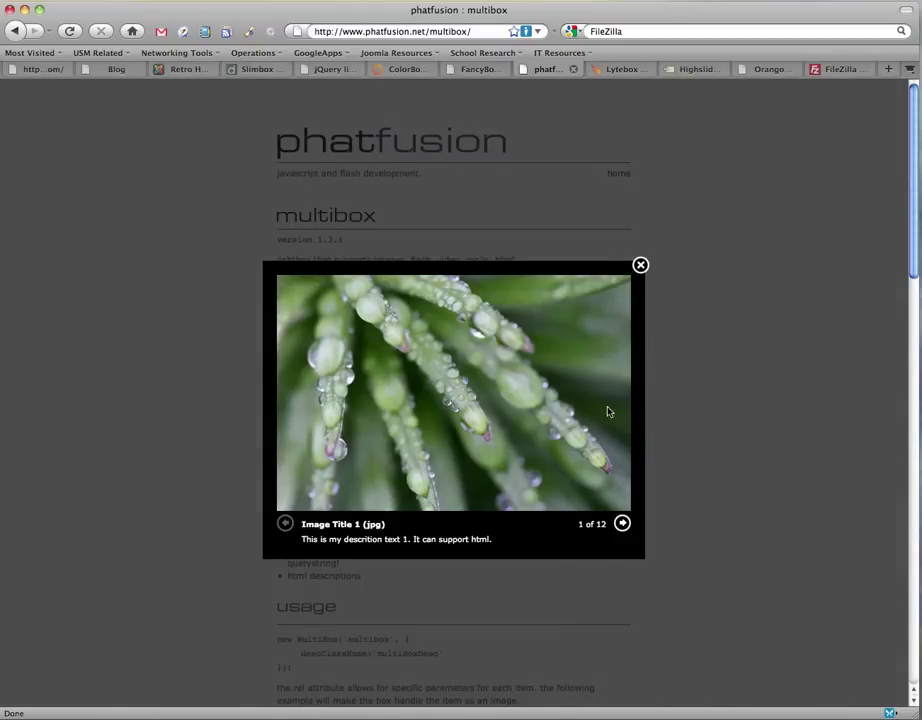
click(640, 266)
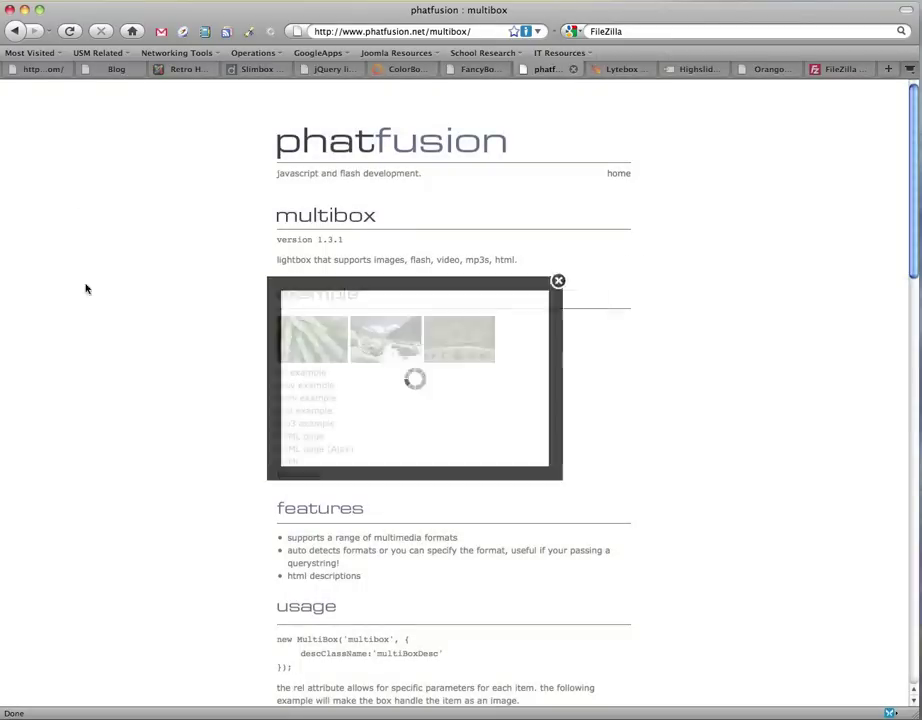
Preview and close the Lytebox Andromeda popup, then go to the Highslide page
click(633, 68)
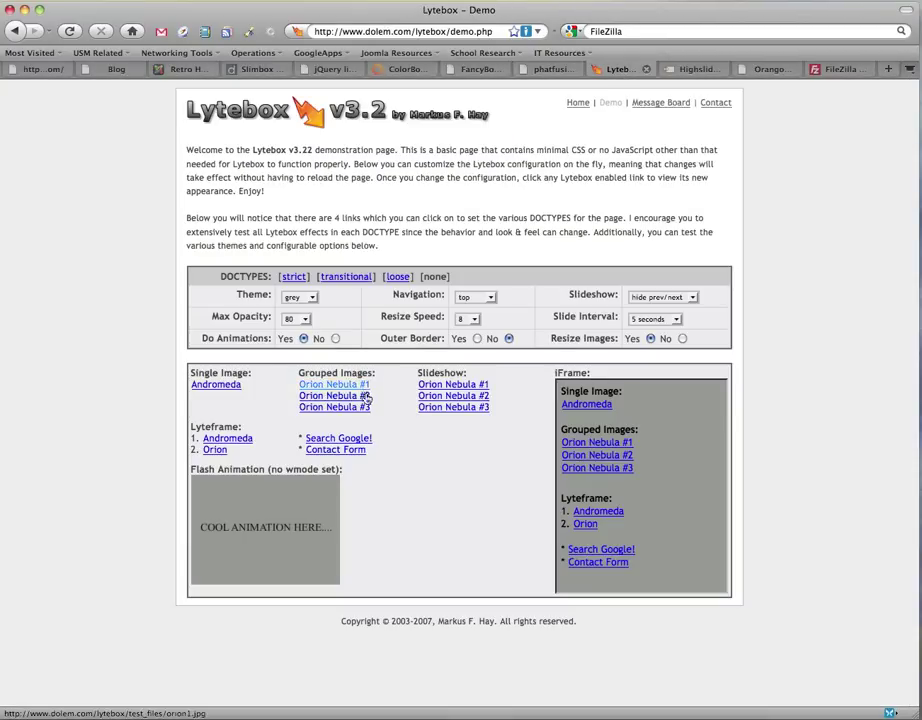
click(588, 408)
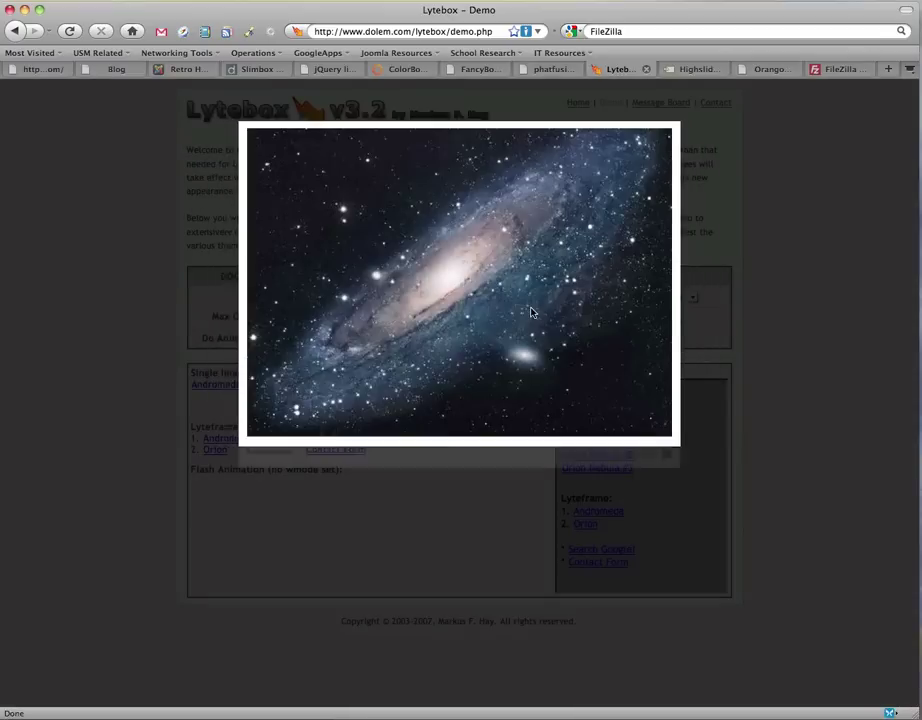
click(662, 455)
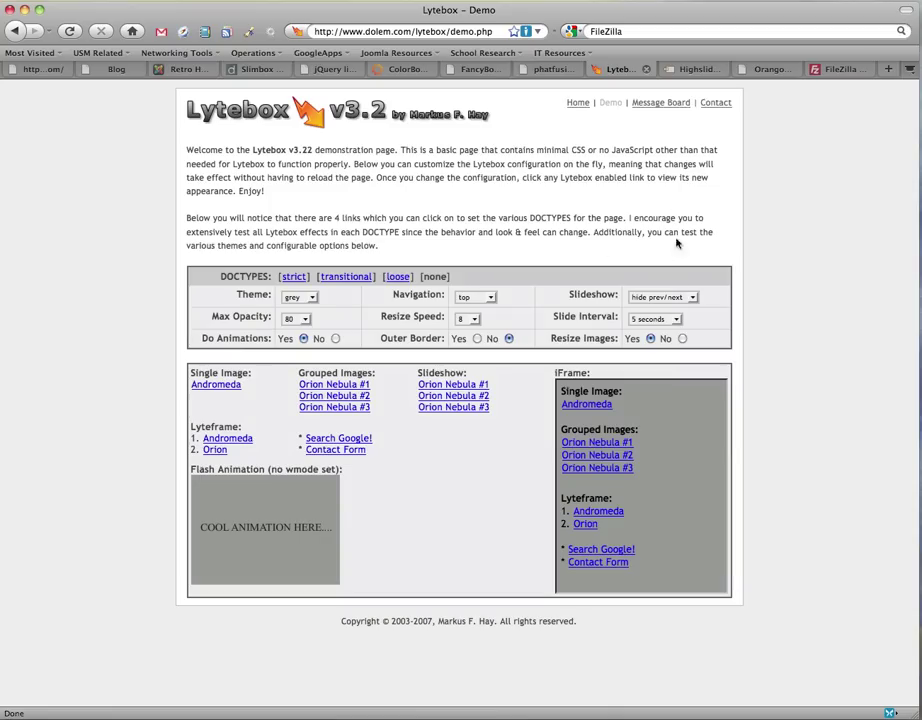
click(690, 69)
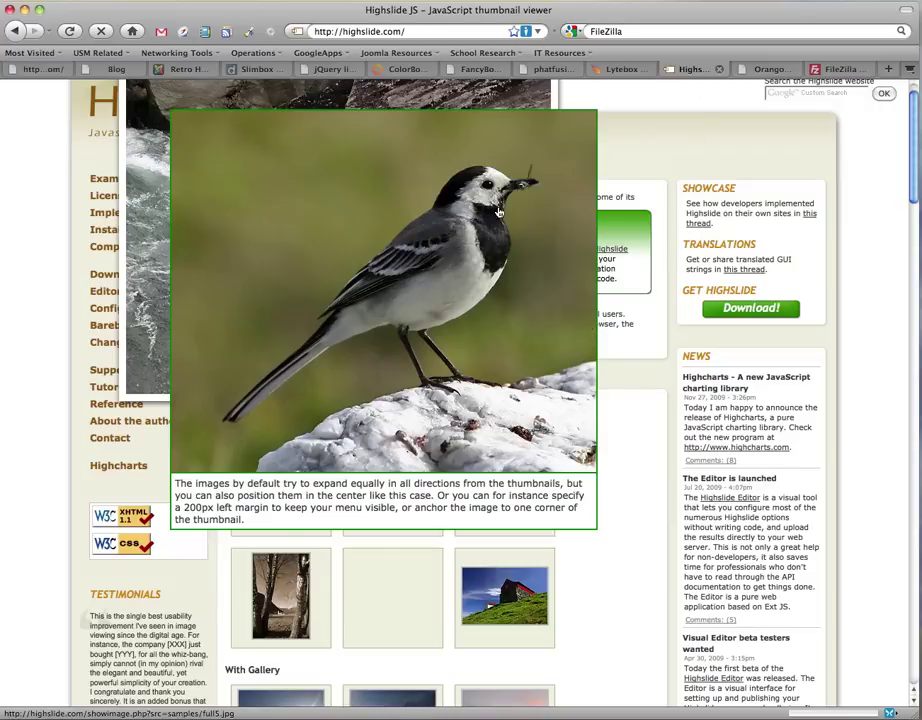
Drag the Highslide rafting and bird popups to new positions
drag(504, 214, 541, 331)
scroll(577, 273, up, 2)
drag(492, 147, 818, 204)
drag(378, 404, 915, 482)
Expand the lake thumbnail and shuffle the lake, rafting and bird popups around
click(395, 505)
drag(418, 423, 246, 165)
drag(650, 200, 196, 367)
drag(815, 436, 537, 244)
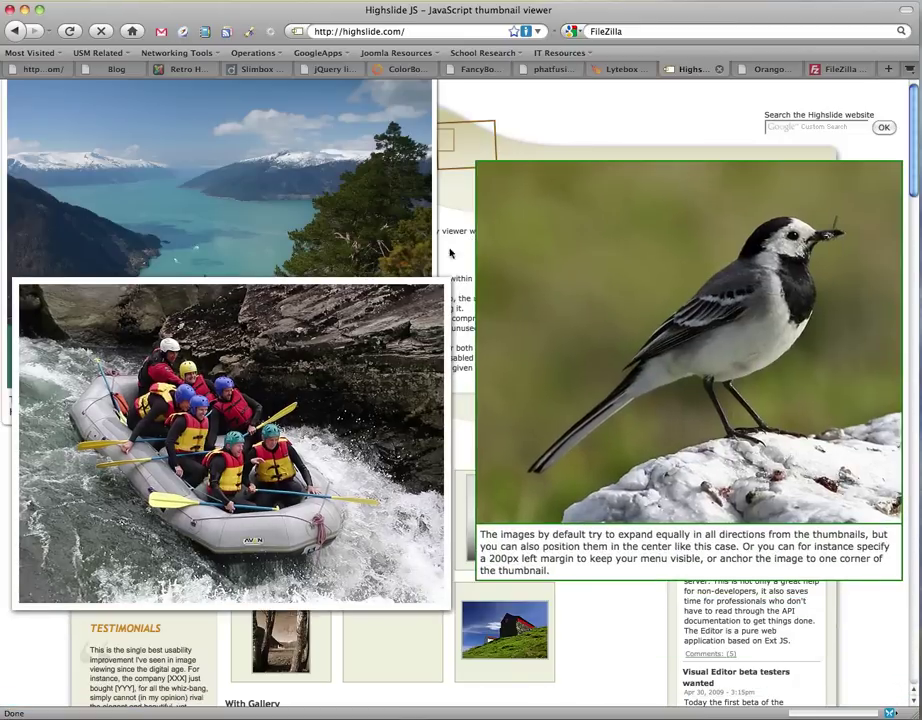
drag(289, 135, 566, 364)
drag(125, 311, 147, 99)
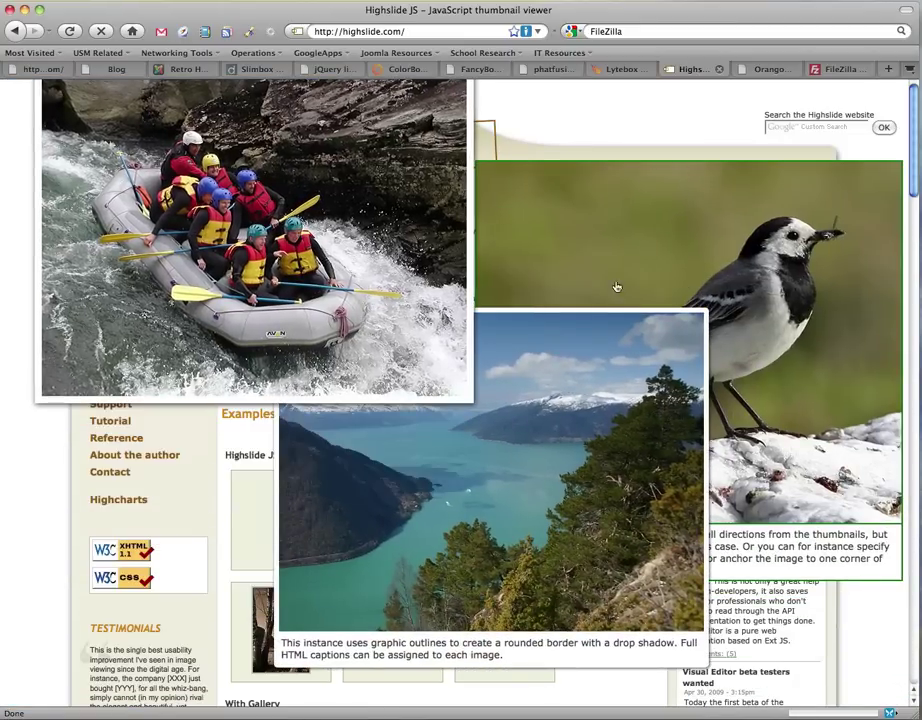
drag(499, 180, 466, 110)
click(394, 510)
drag(394, 510, 490, 288)
Check the lake image's context menu, rearrange the popups again, then switch to GreyBox
right_click(481, 363)
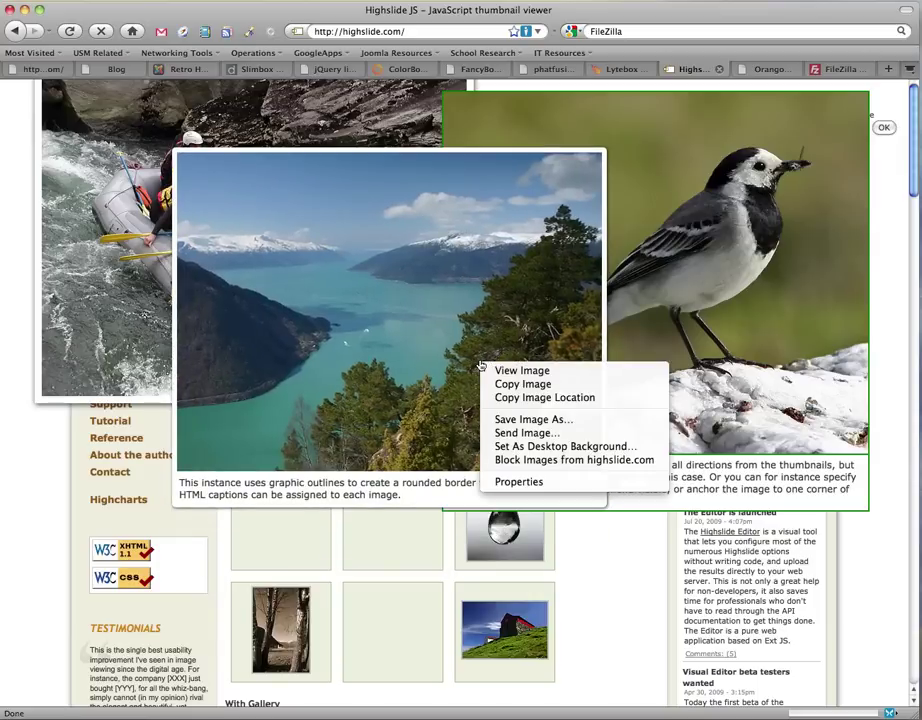
click(420, 307)
drag(425, 327, 424, 564)
drag(644, 274, 622, 383)
drag(180, 157, 281, 420)
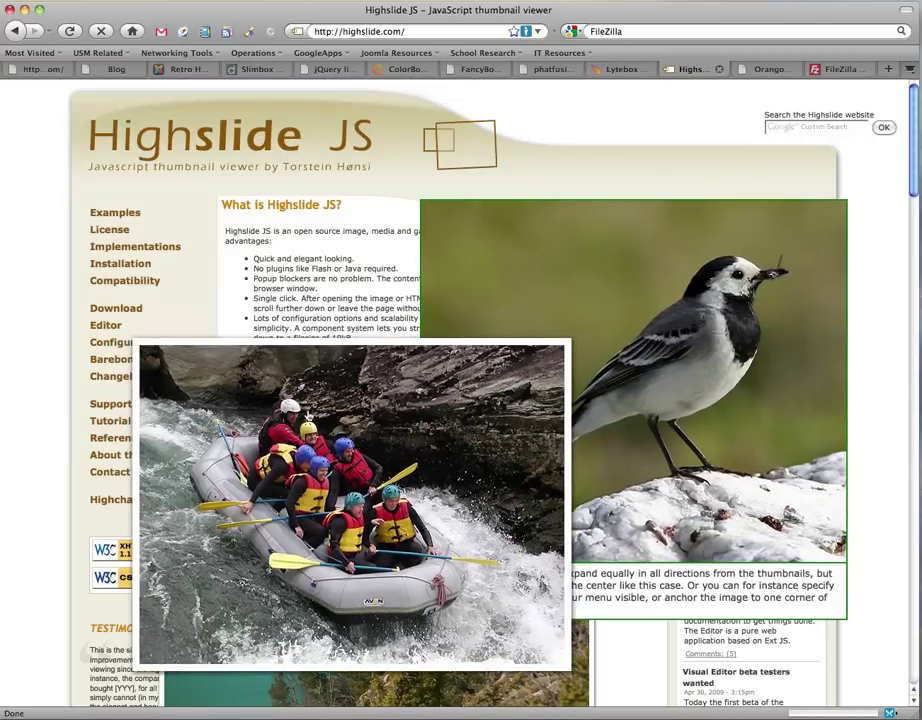
drag(604, 291, 547, 193)
drag(173, 336, 152, 183)
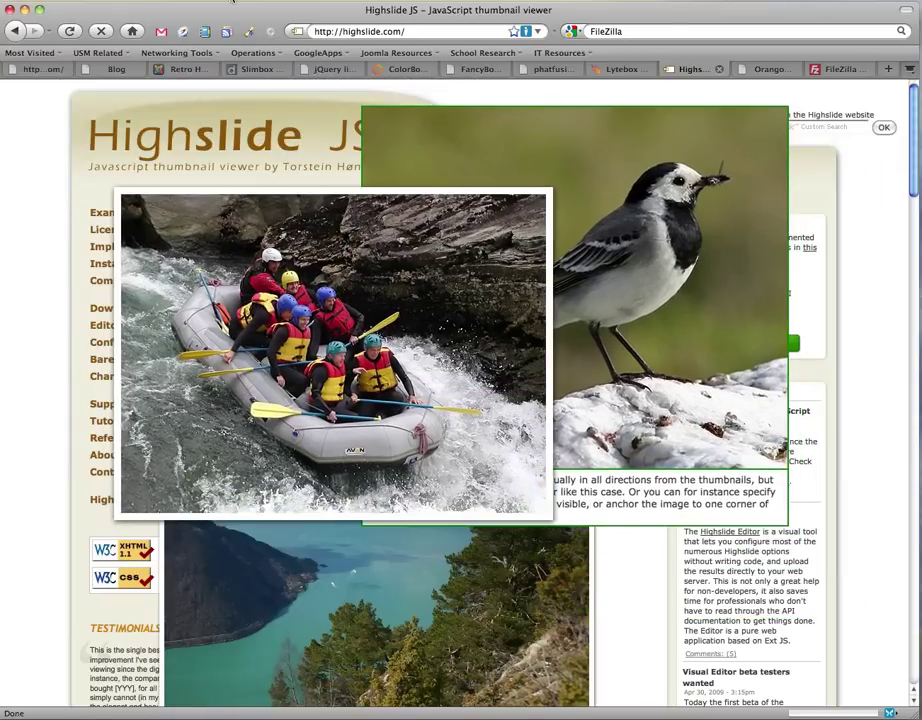
key(ctrl+Tab)
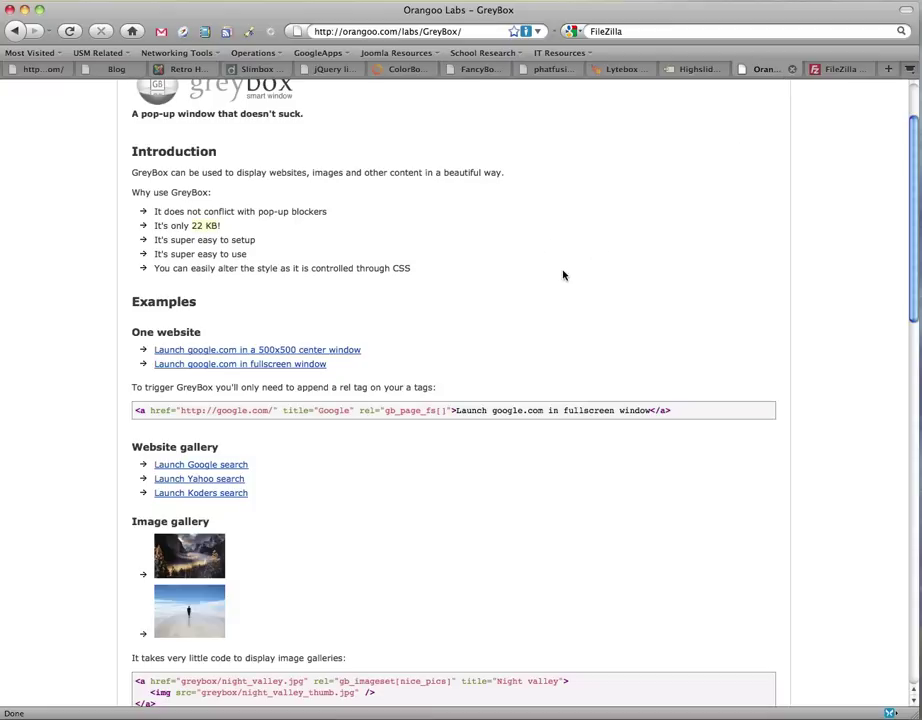
Flip the GreyBox gallery between Night valley and Salt flats in Chile, then return to Joomla
scroll(541, 277, up, 1)
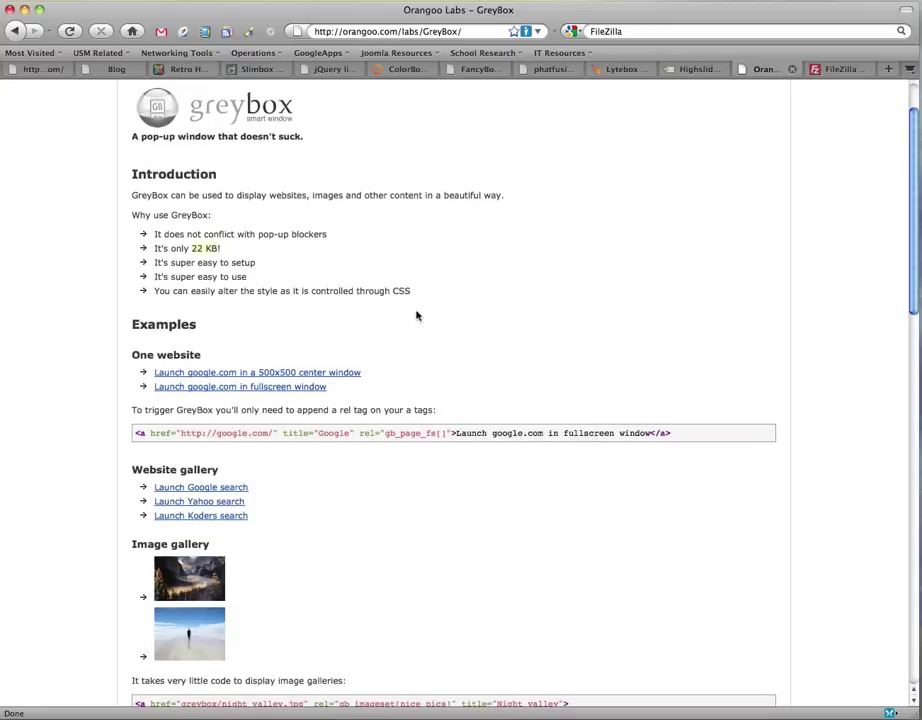
click(189, 578)
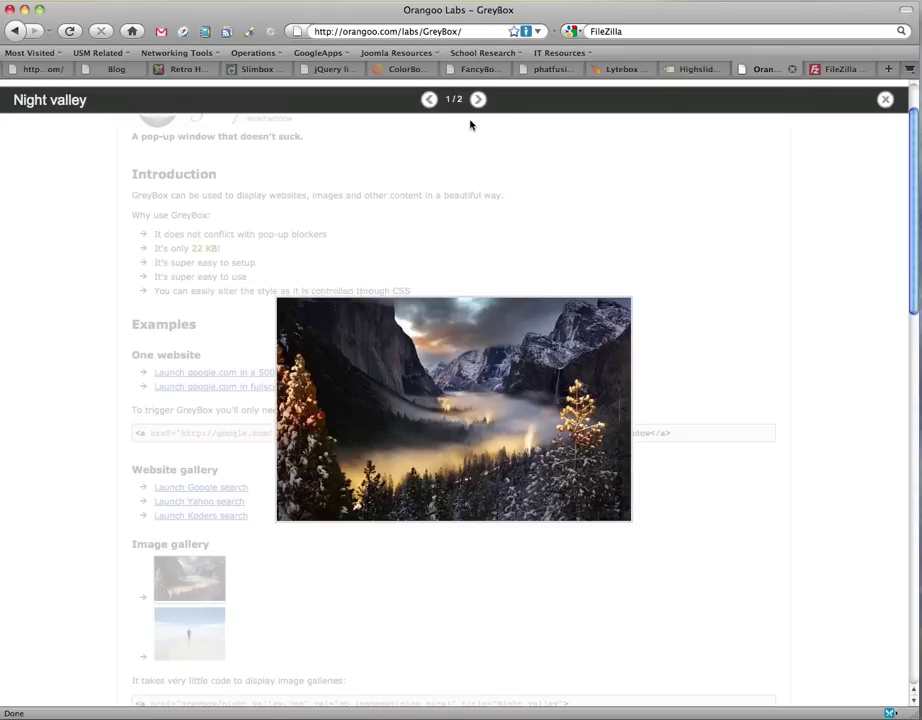
click(479, 102)
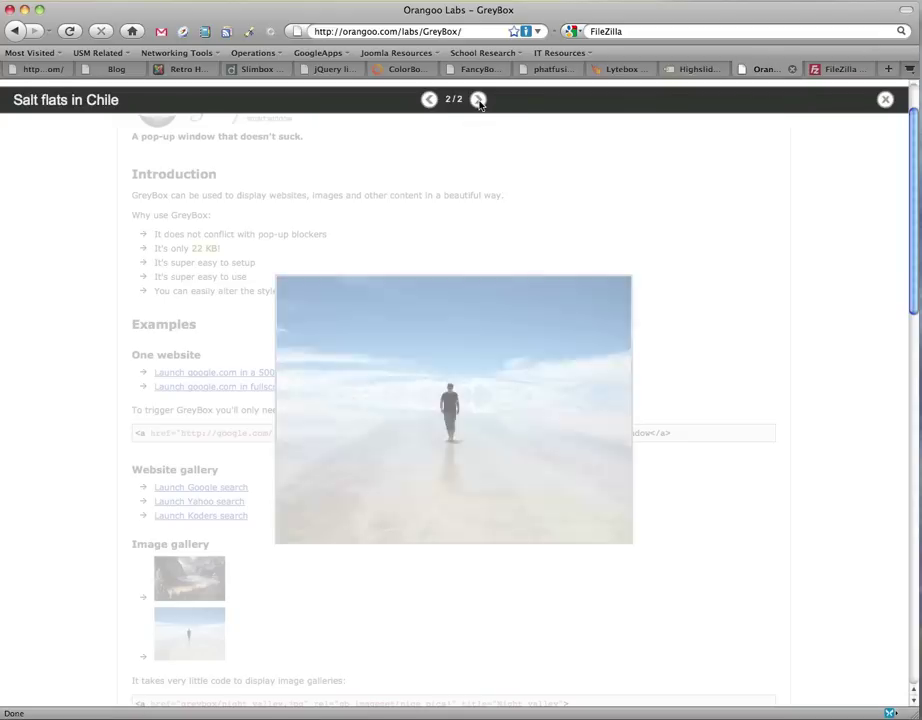
click(430, 102)
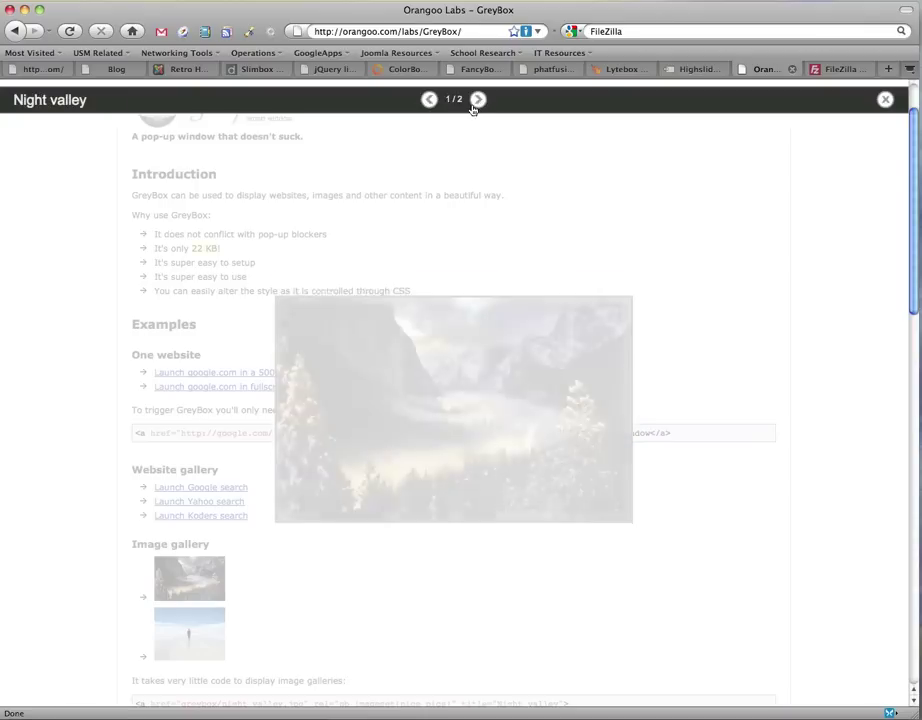
click(476, 104)
click(429, 101)
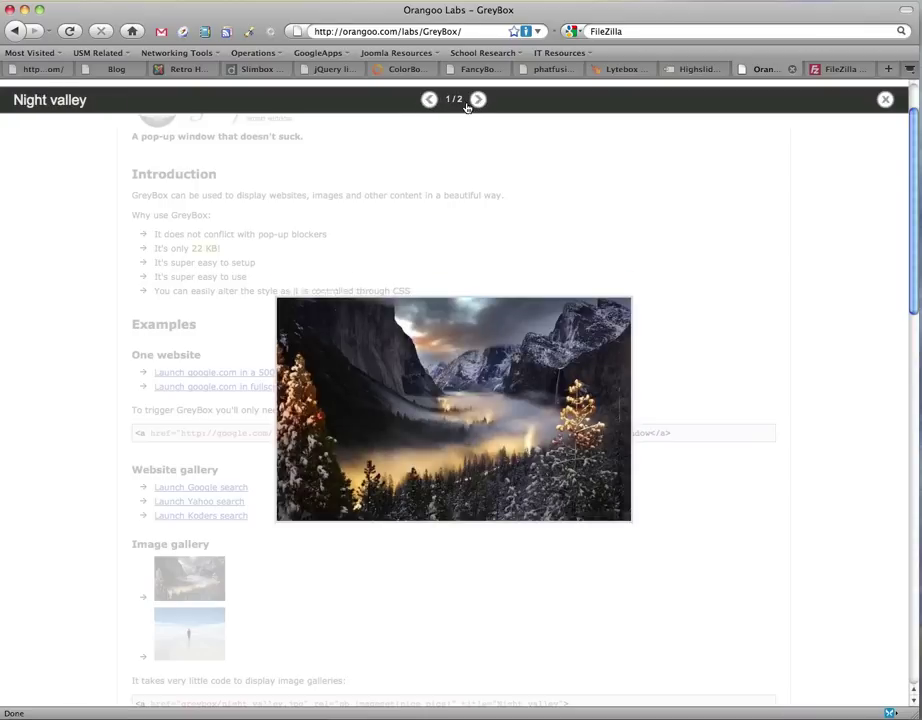
click(477, 100)
click(858, 116)
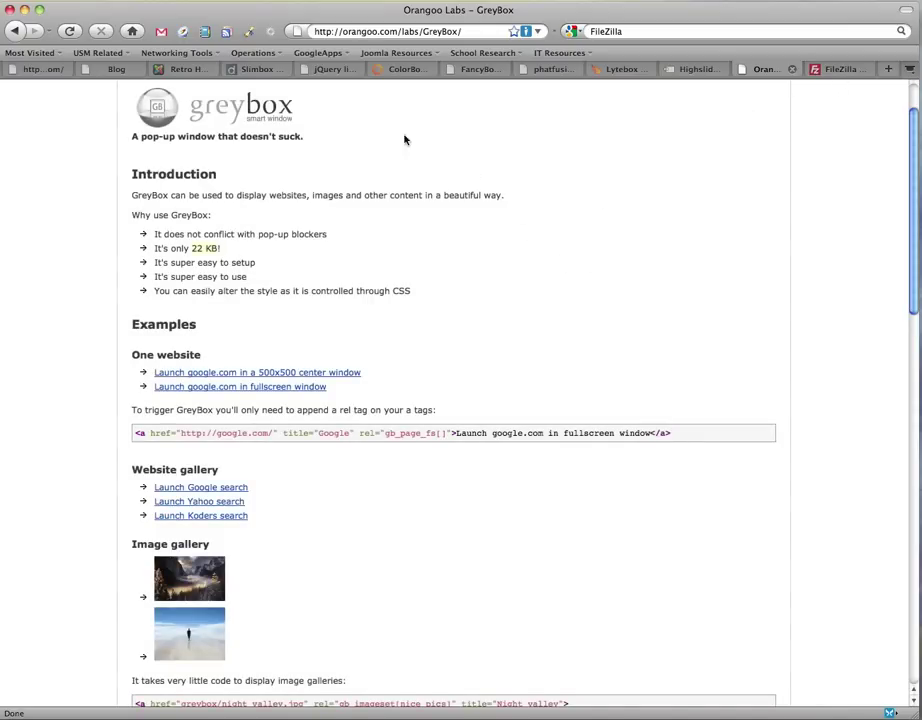
click(181, 70)
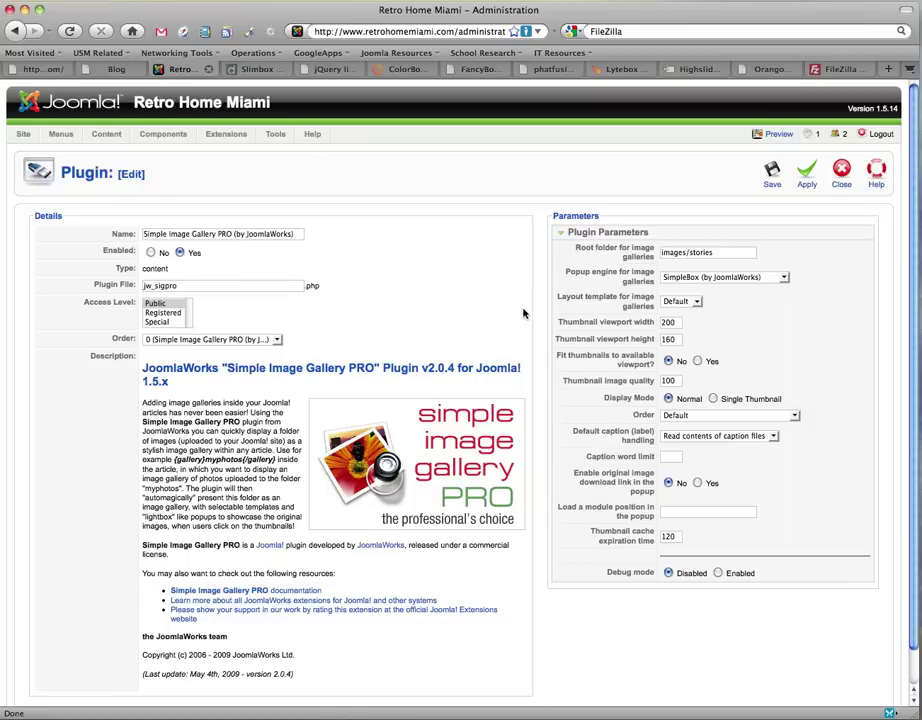
Apply the Artistic layout template and reload the Blog page to preview the gallery
click(684, 303)
click(676, 312)
click(804, 176)
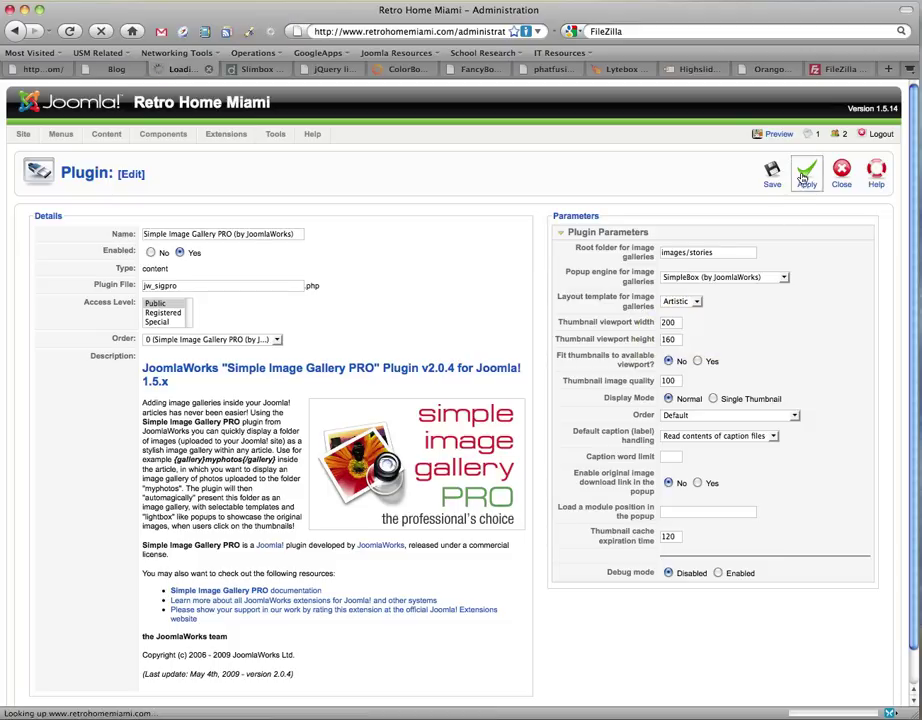
click(111, 72)
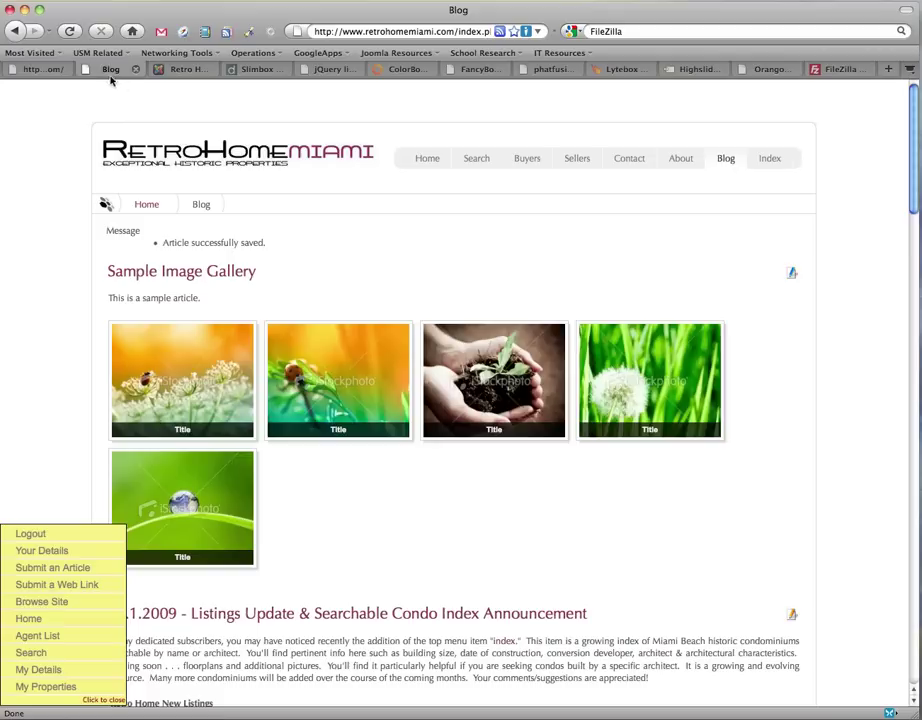
click(66, 30)
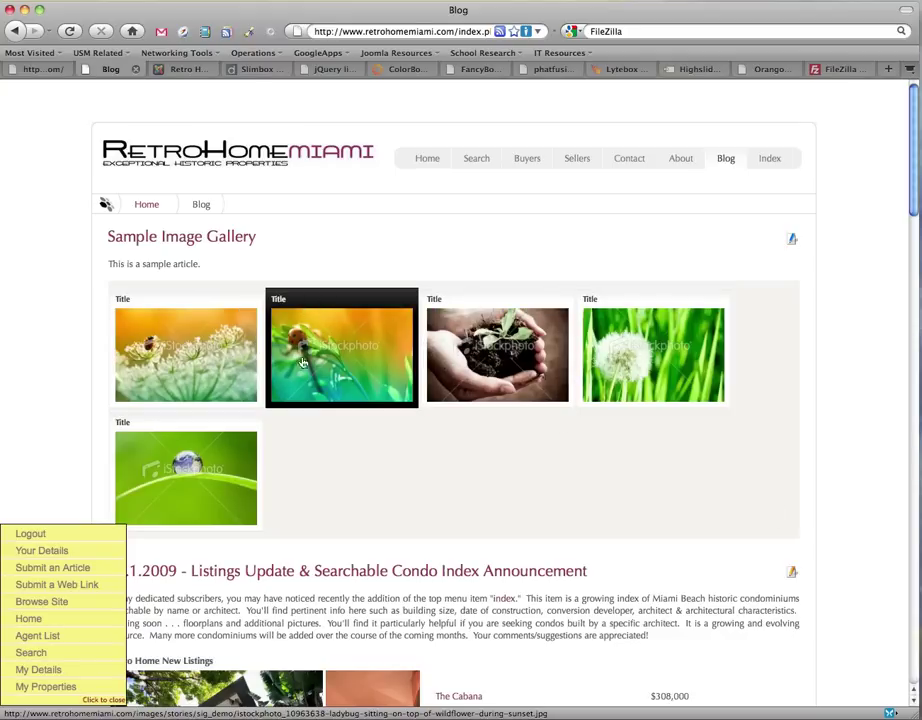
Apply the Elegant layout template and reload the Blog page to preview it
click(180, 69)
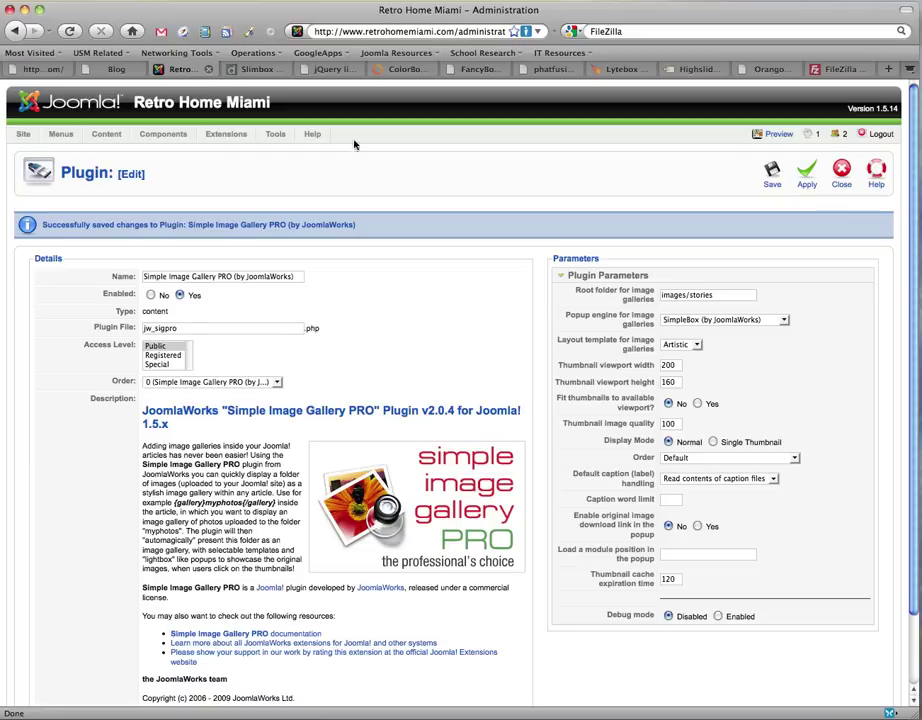
click(682, 345)
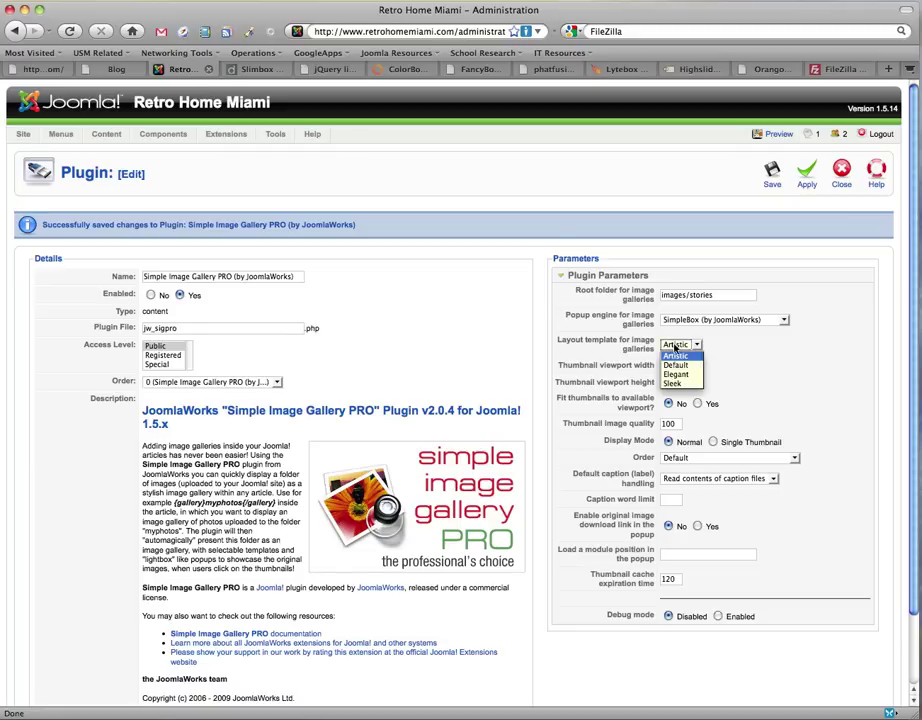
click(676, 374)
click(806, 176)
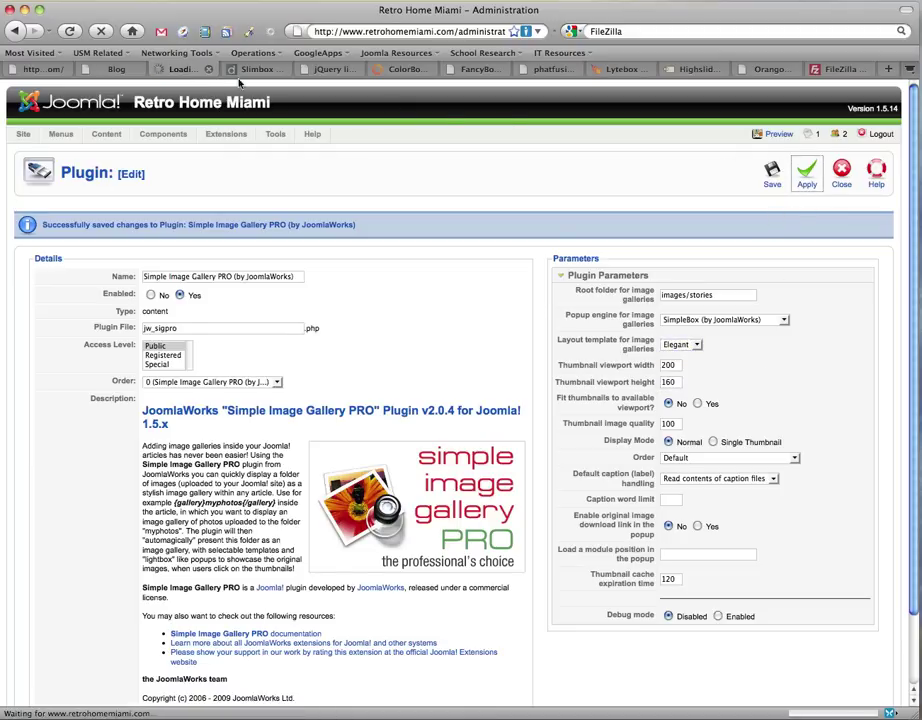
click(99, 72)
key(super+r)
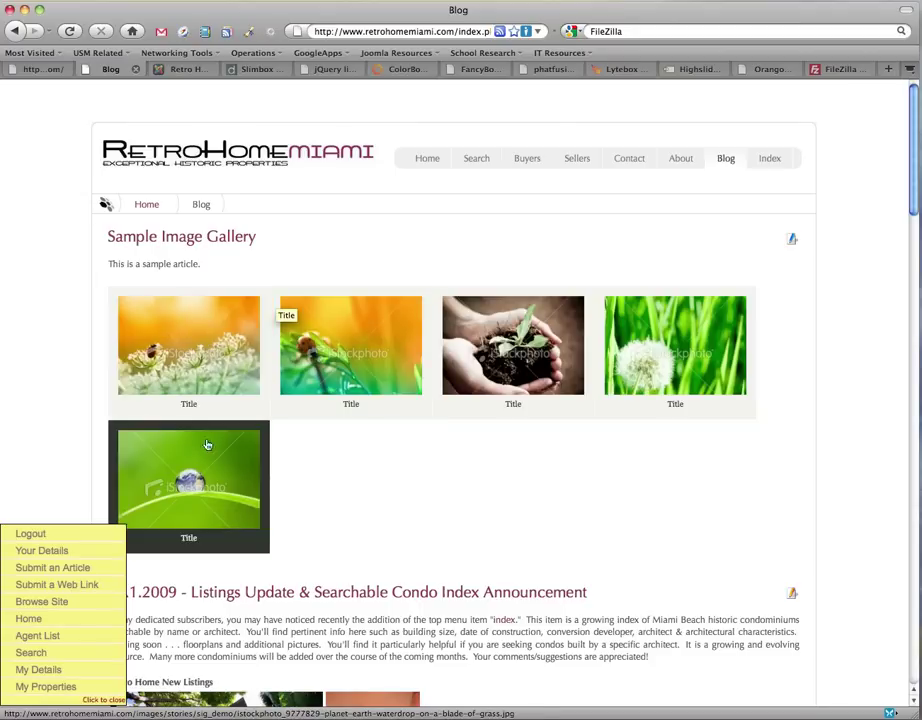
Apply the Sleek layout template and reload the Blog page to preview its thumbnails
click(177, 72)
click(694, 346)
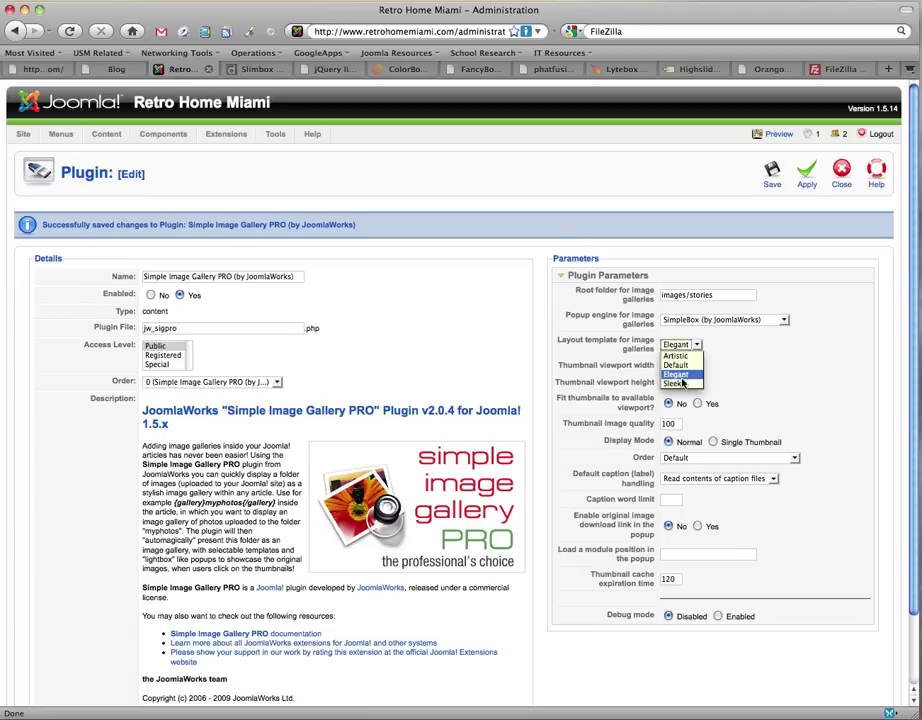
click(680, 383)
click(805, 172)
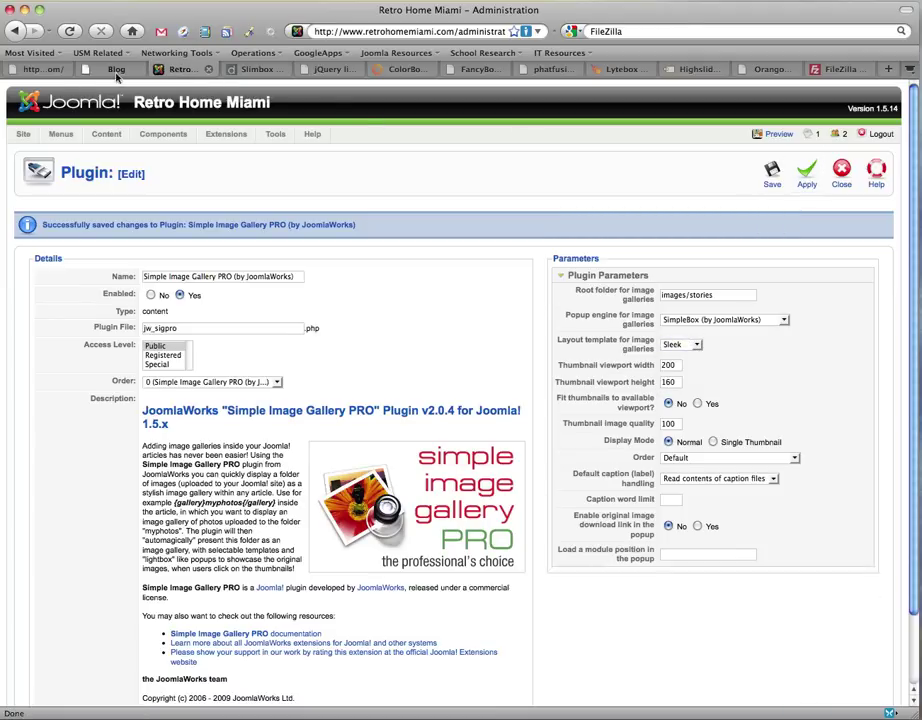
click(116, 70)
click(70, 31)
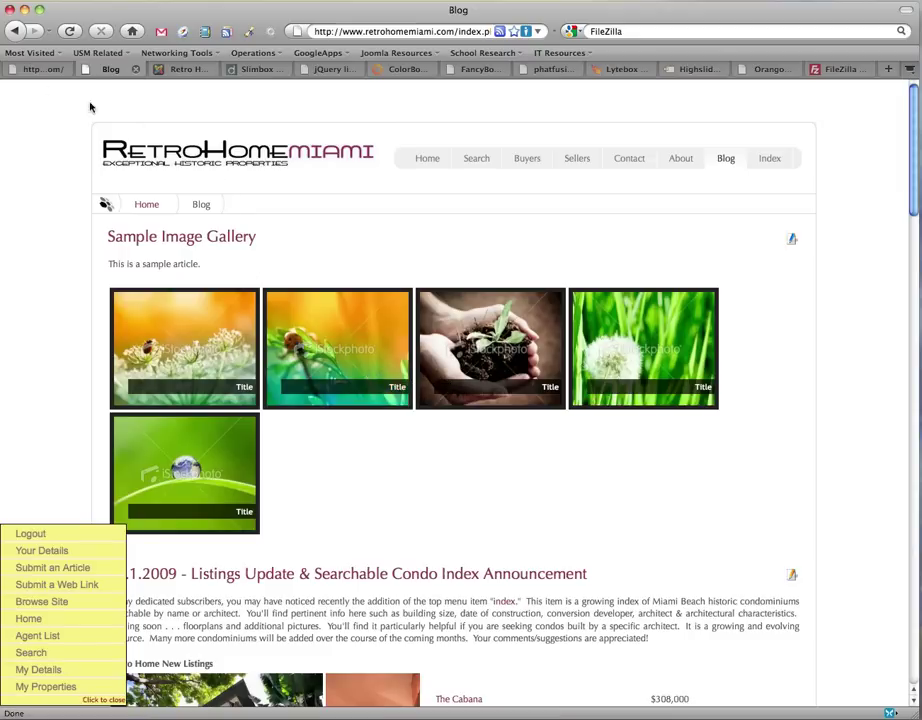
Return to the plugin settings, choose the Default layout template and apply it
click(40, 69)
click(110, 69)
click(180, 69)
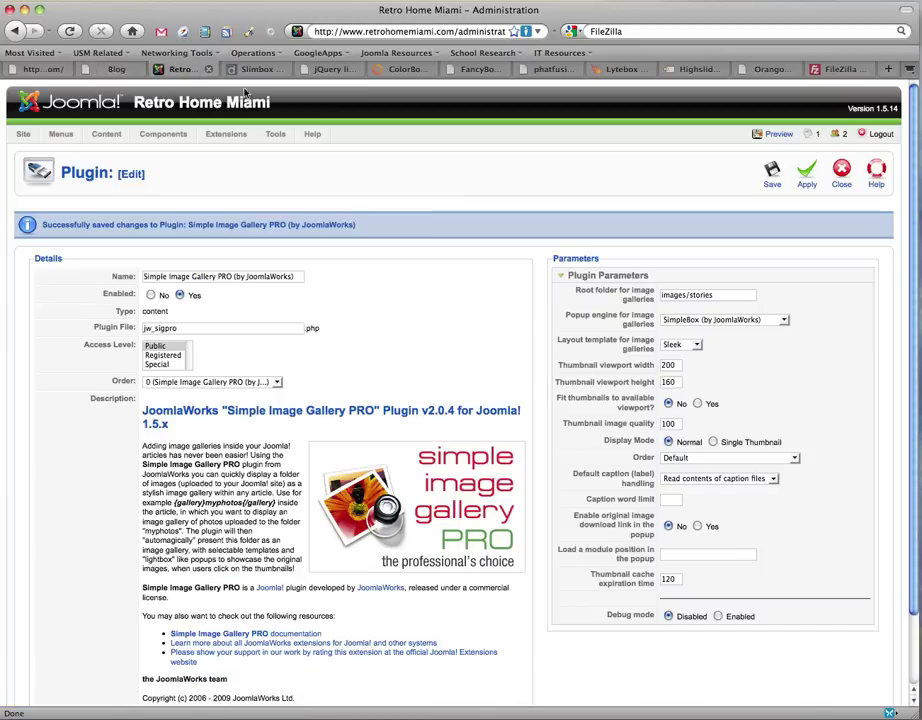
click(688, 344)
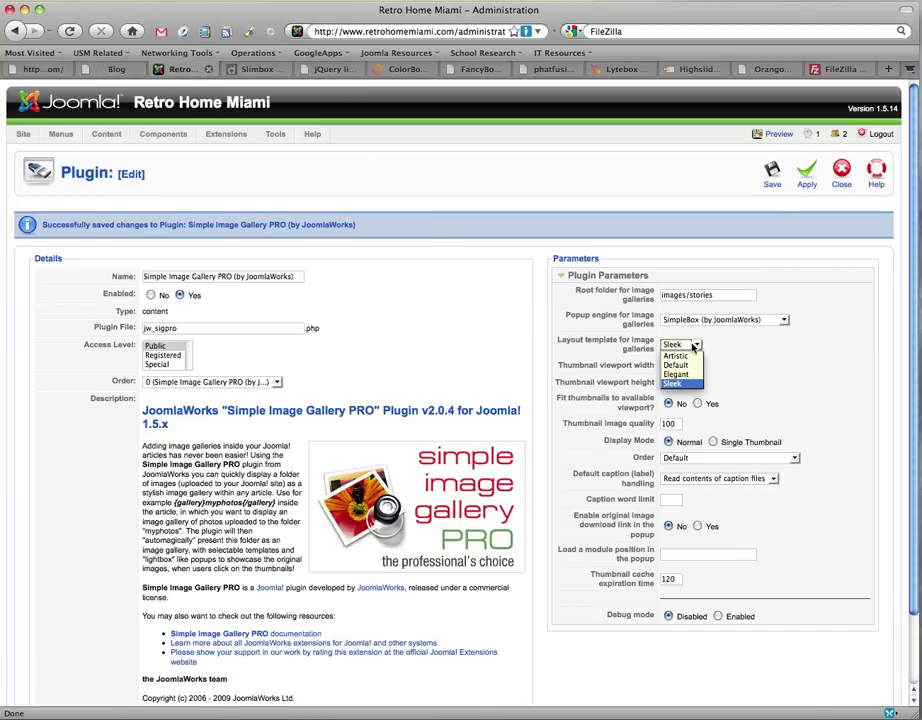
click(684, 366)
click(807, 178)
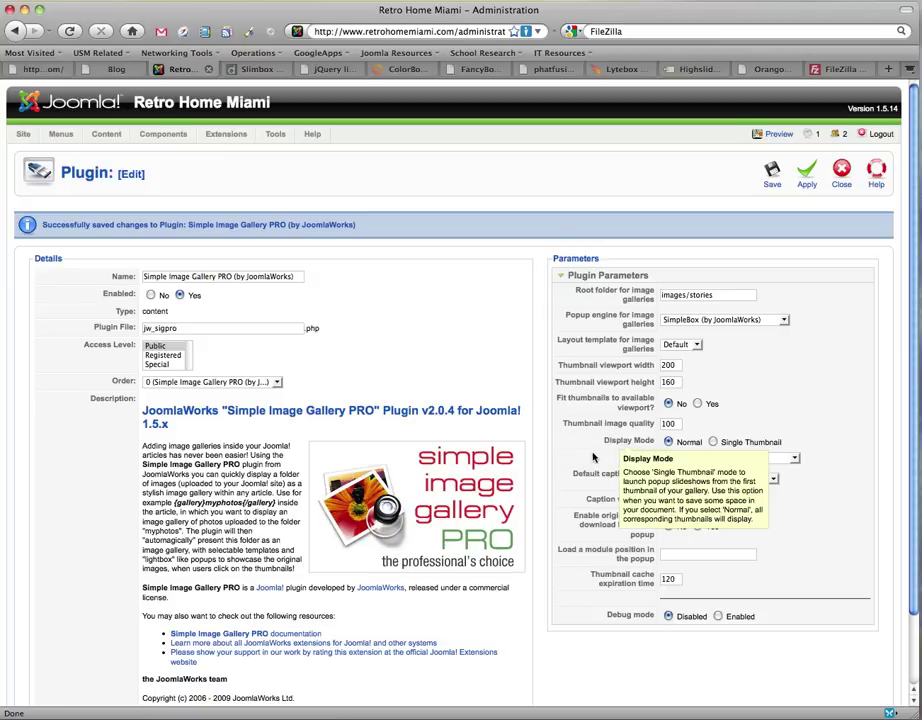
mouse_move(592, 474)
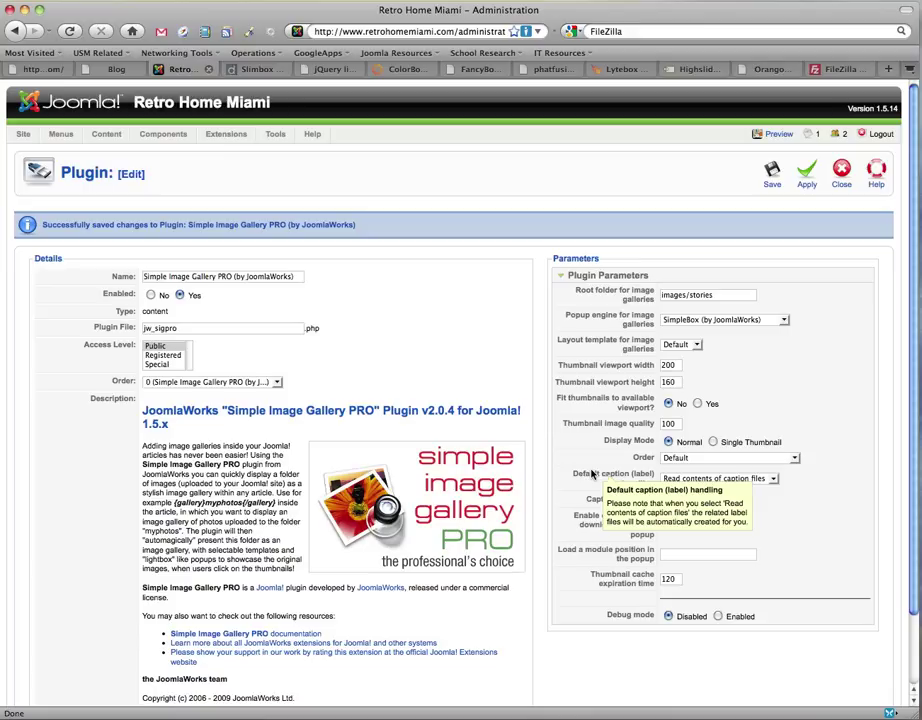
Keep caption handling at 'Read contents of caption files' and apply the setting
click(718, 478)
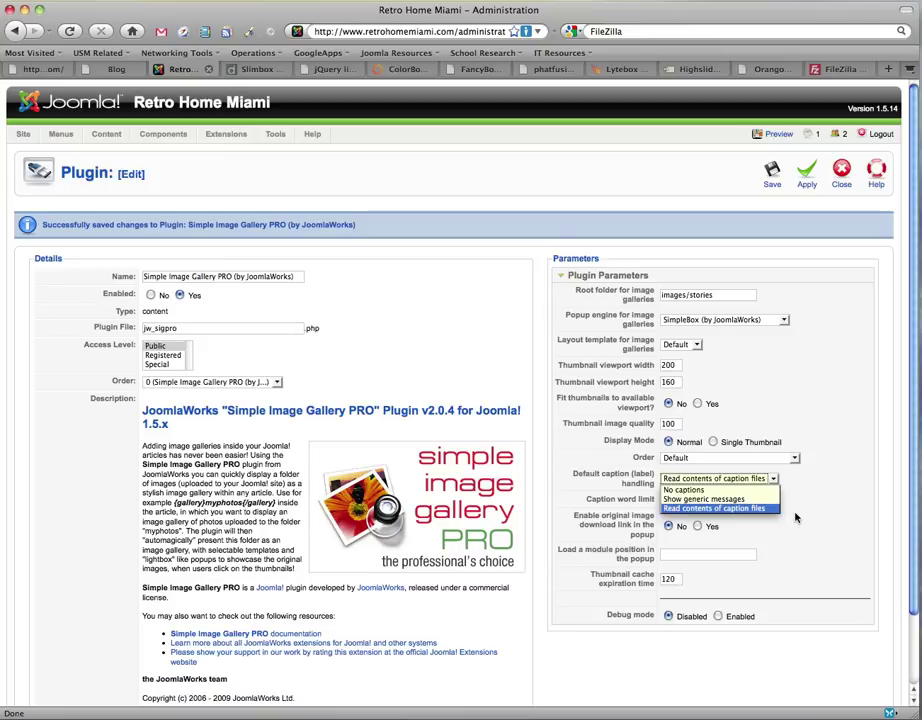
click(112, 69)
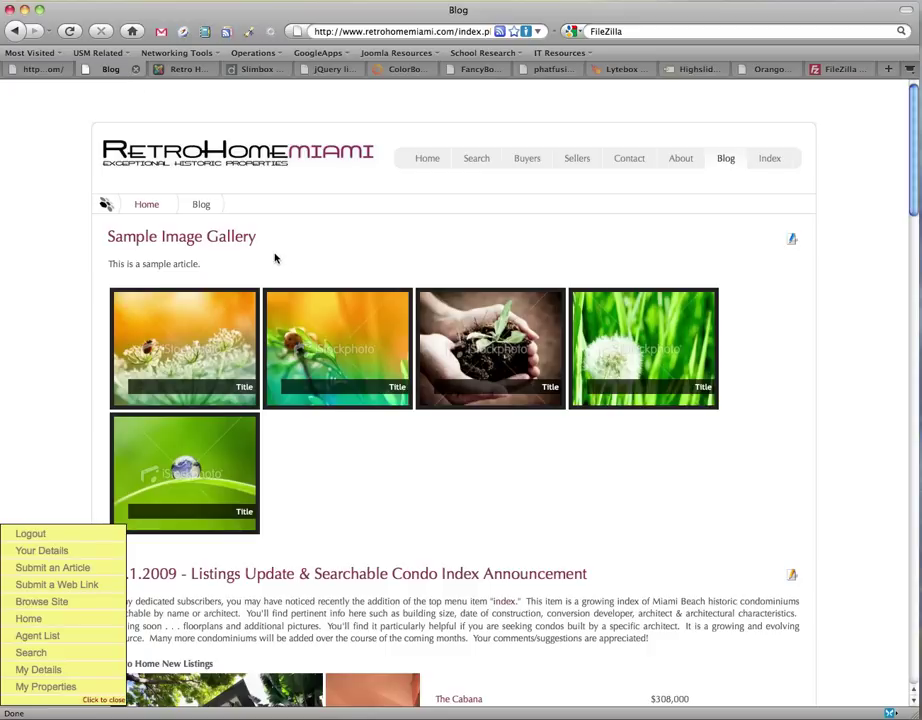
click(197, 74)
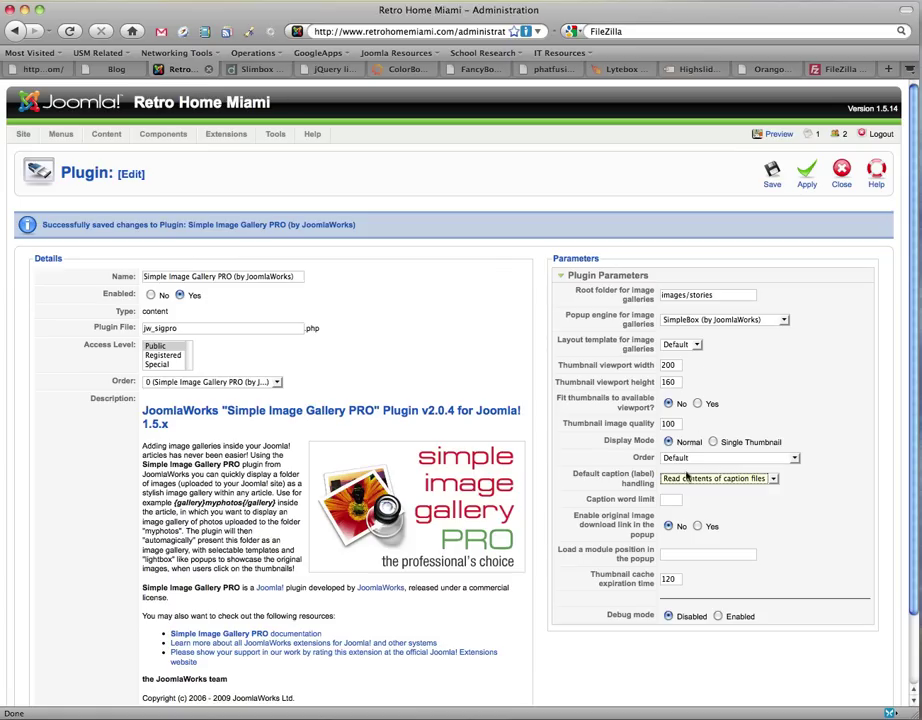
click(712, 479)
click(712, 507)
click(806, 176)
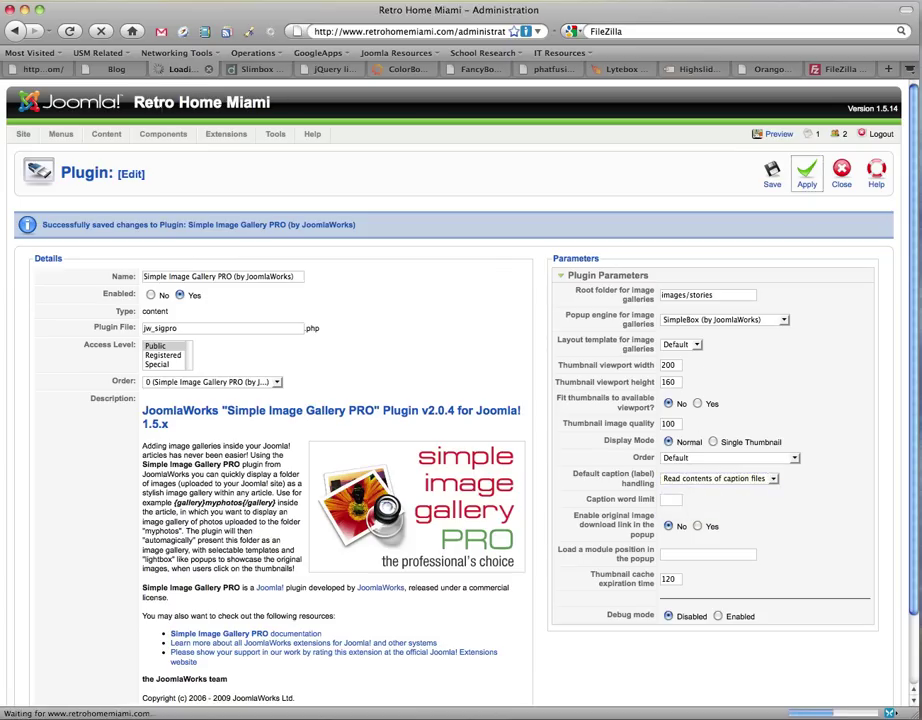
Check the gallery on the Blog page, then save and close the plugin settings
click(112, 69)
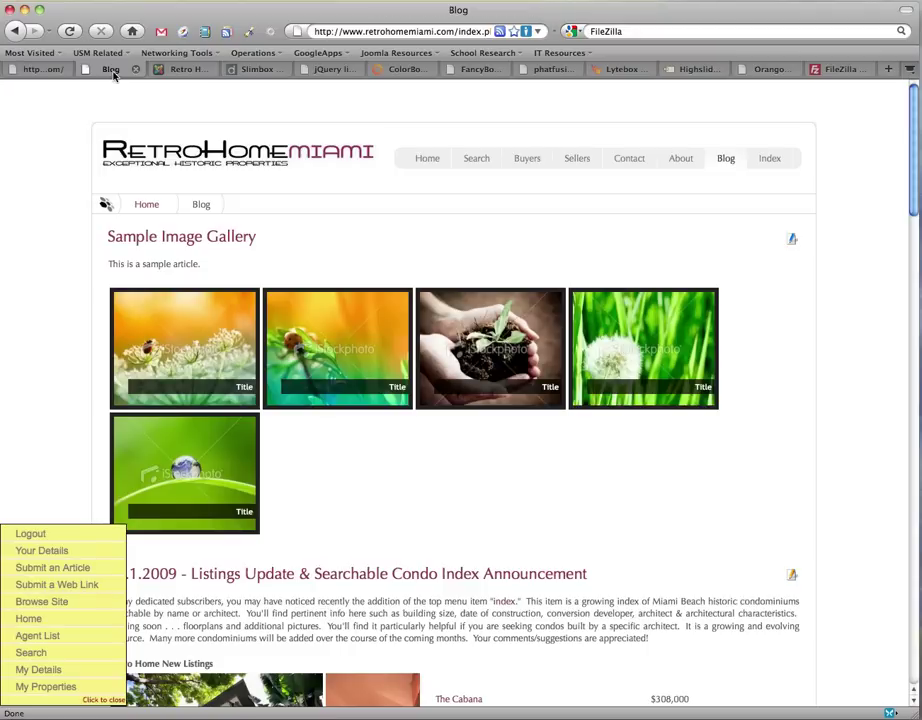
click(160, 69)
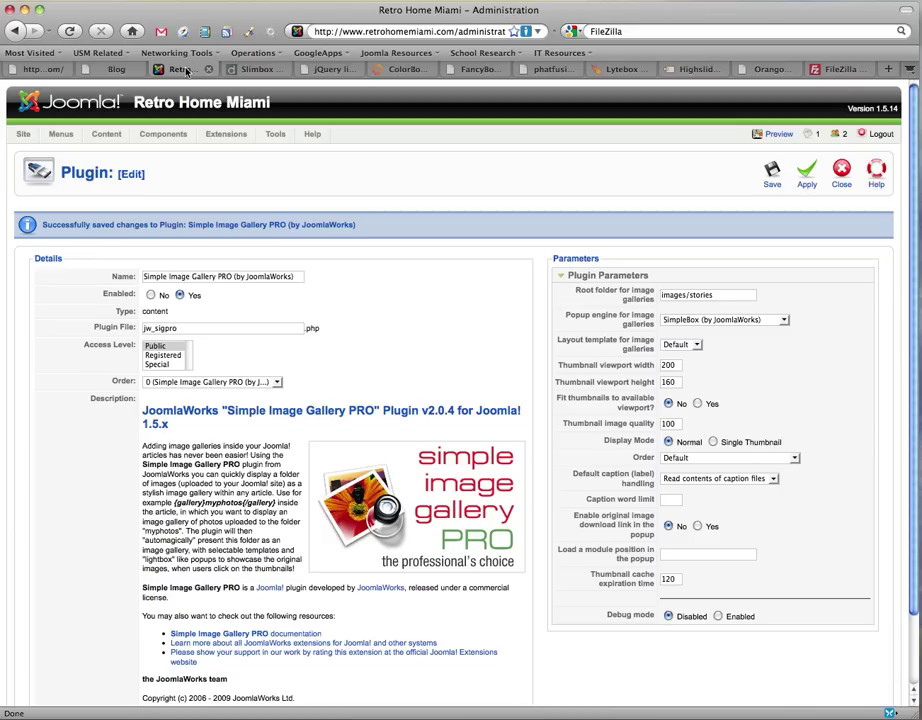
click(772, 174)
Open the Media Manager and browse to the stories/sig_demo folder
mouse_move(37, 137)
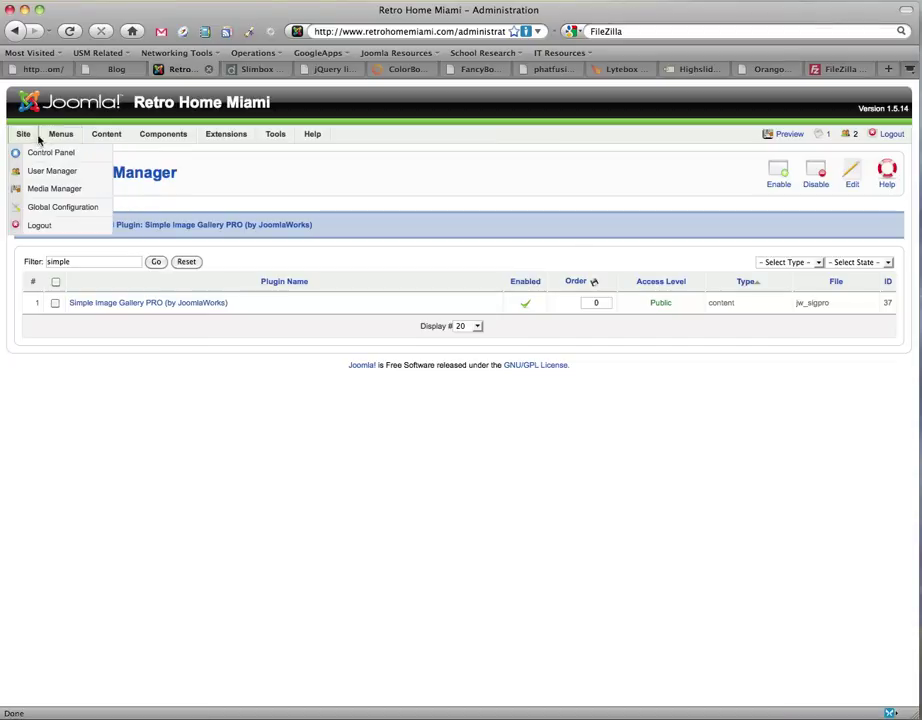
click(35, 188)
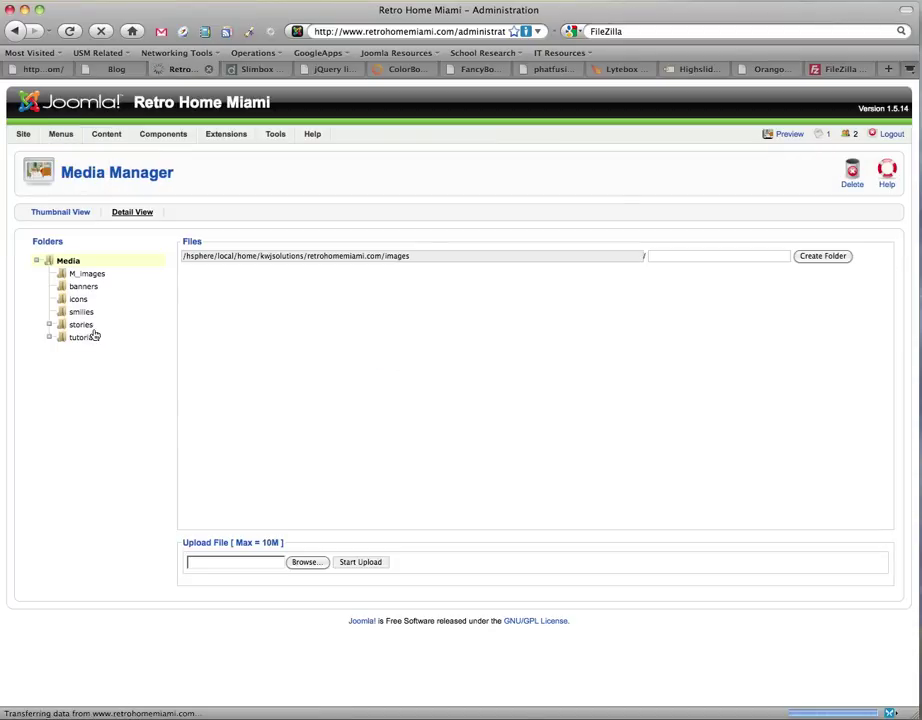
click(47, 324)
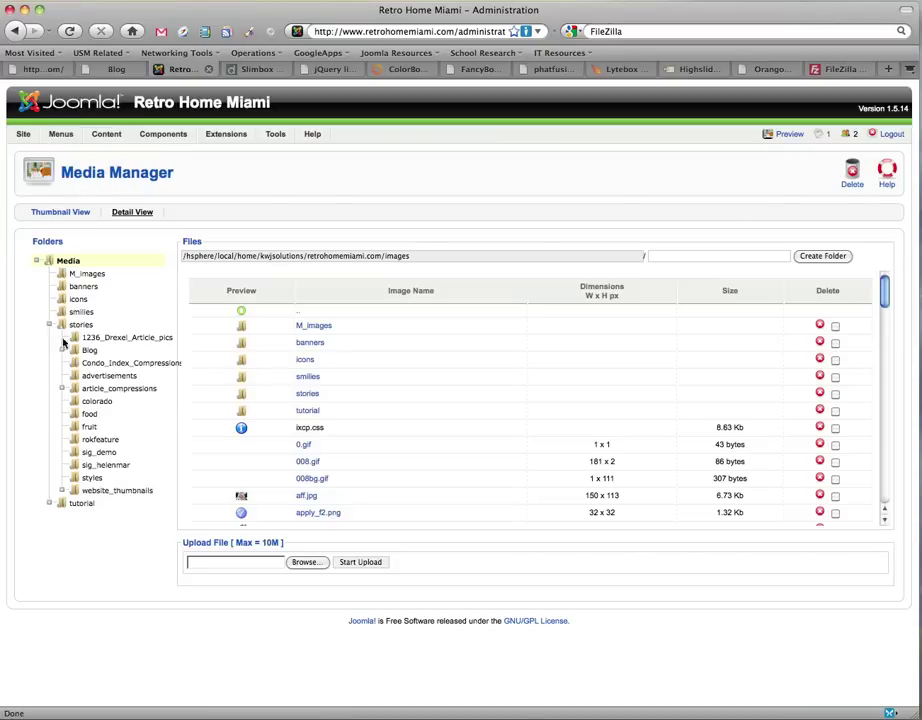
click(100, 452)
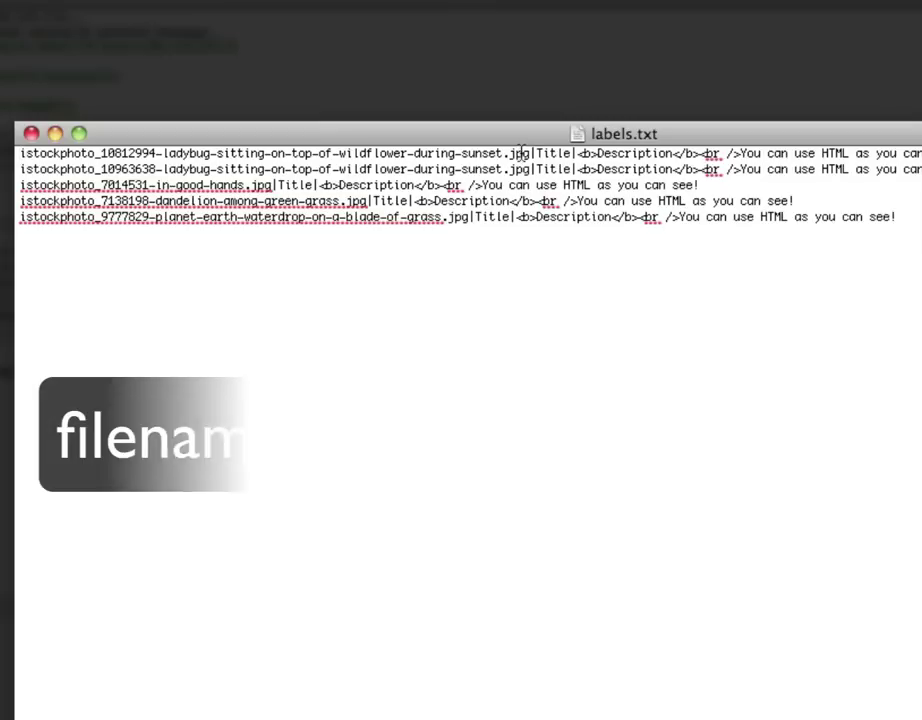
drag(530, 153, 10, 150)
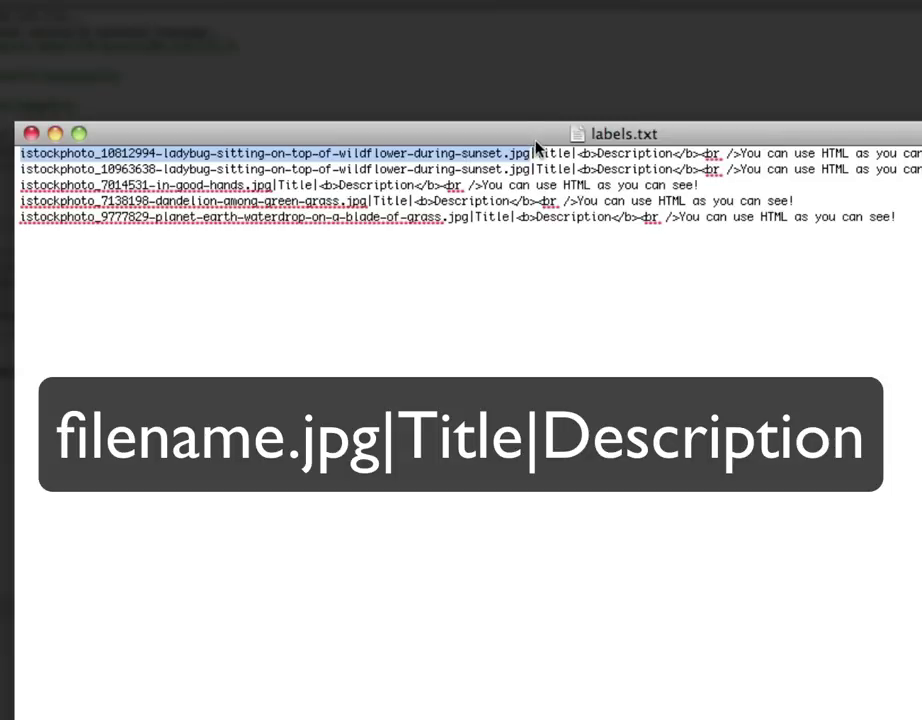
click(531, 155)
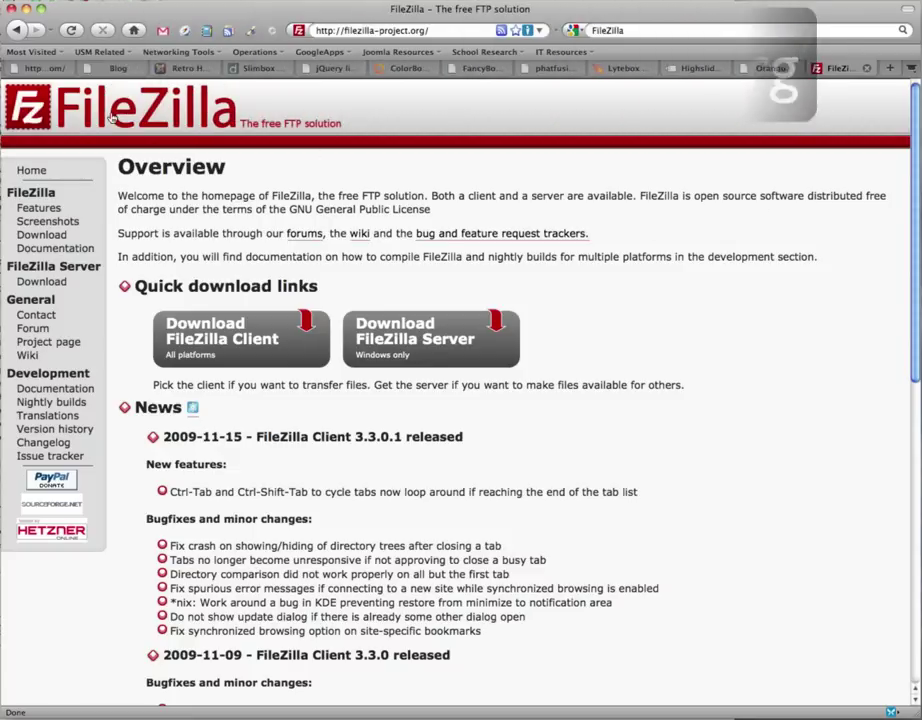
Switch back to the first tab showing the sitebento.com homepage
click(40, 70)
click(40, 72)
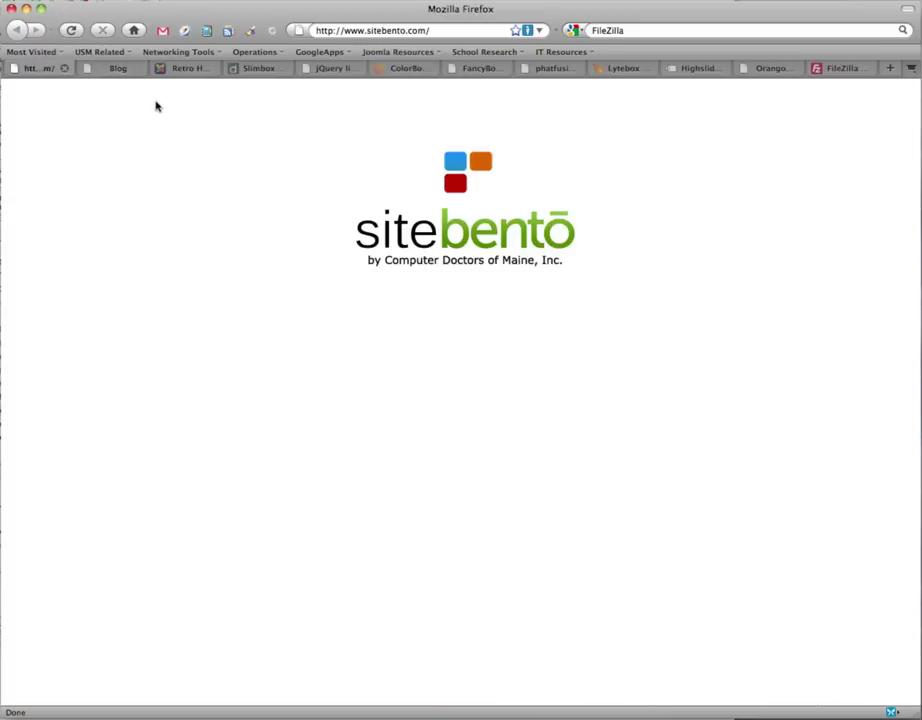